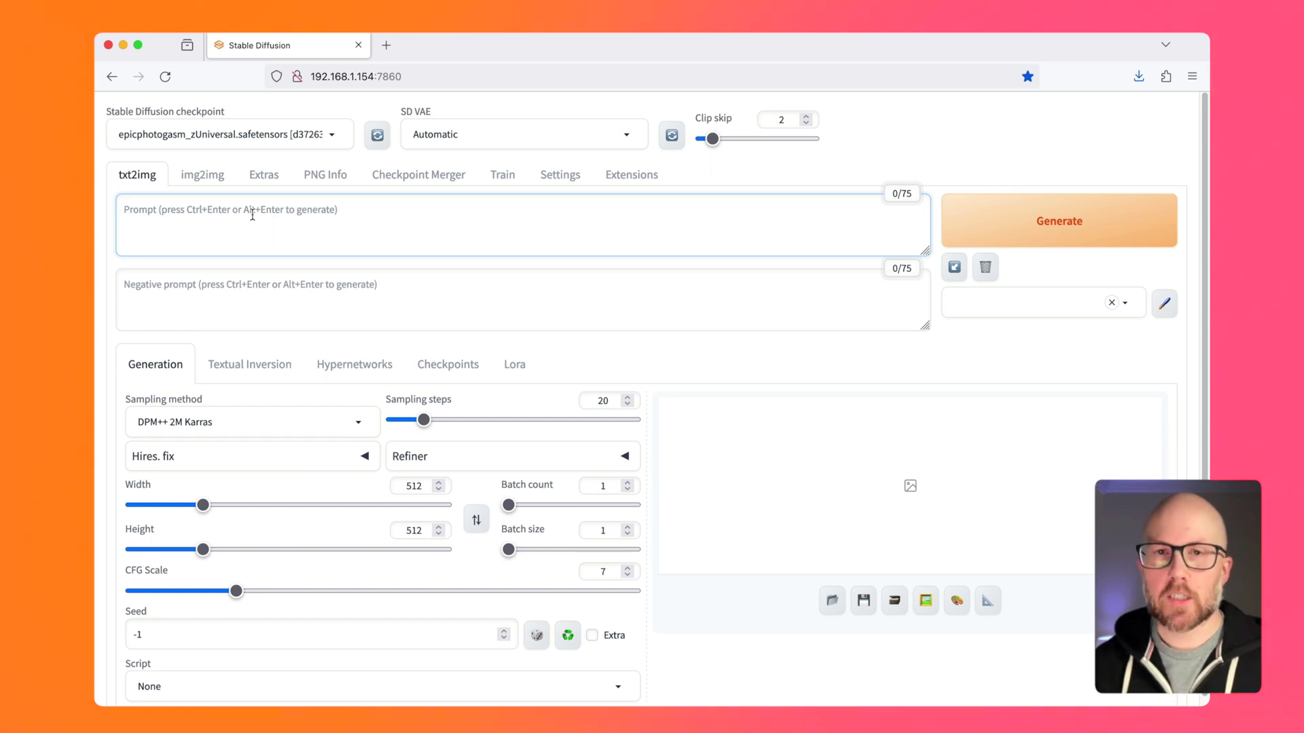
{"action": "type", "text": "a dog running in a field of popcorn"}
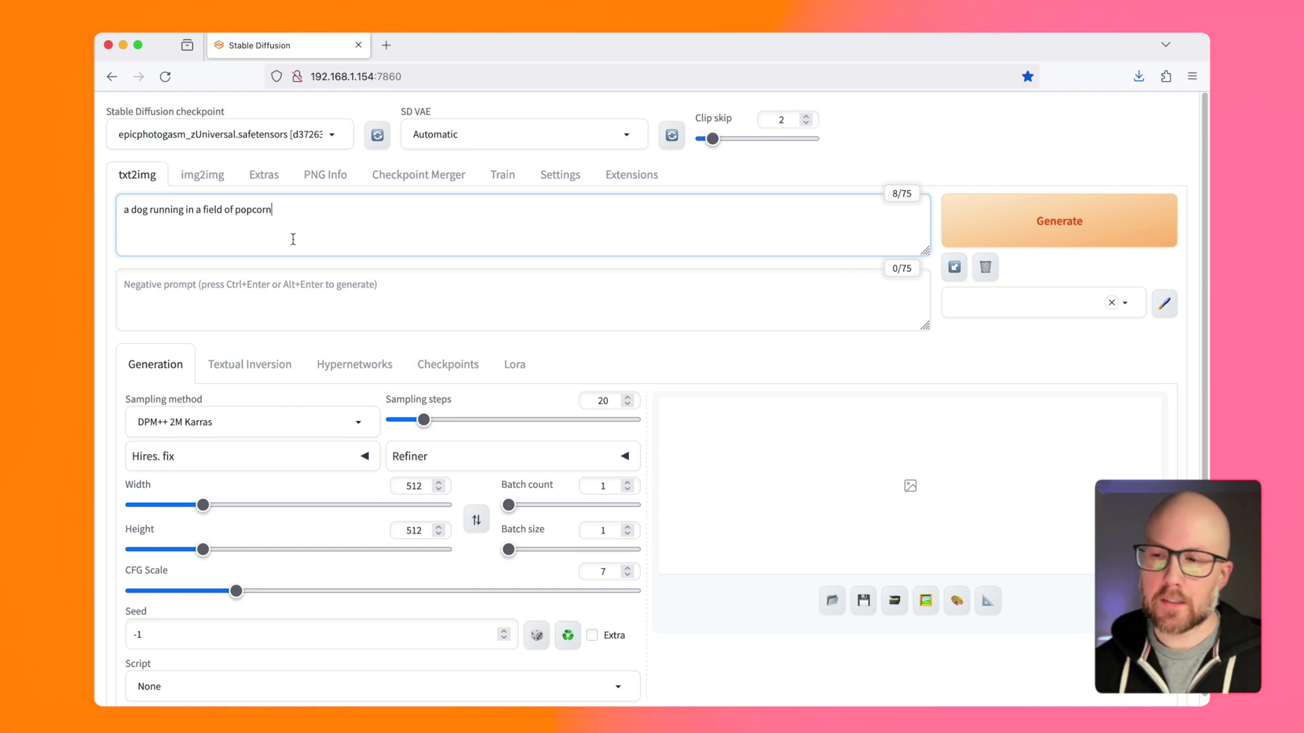
Generate the black-and-white dog in the popcorn field, then start a negative prompt
{"action": "left_click", "coordinate": [1011, 211]}
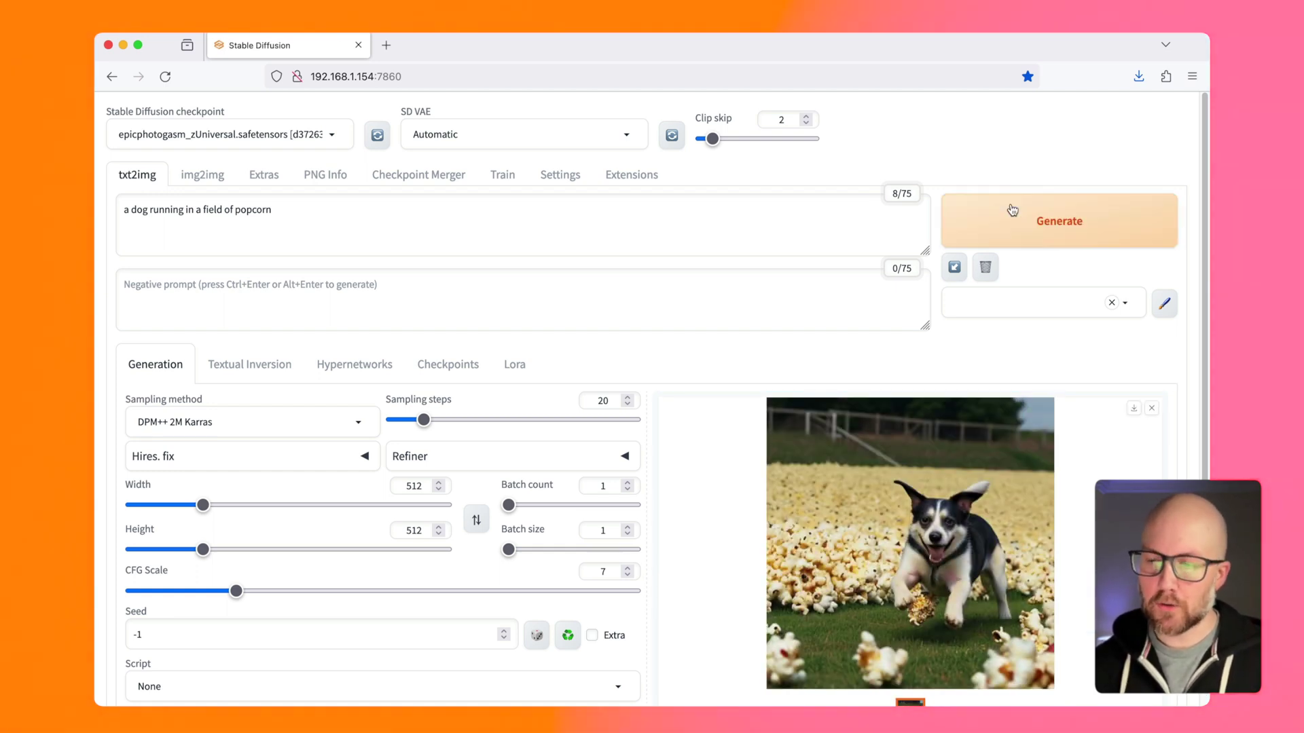
{"action": "scroll", "coordinate": [334, 243], "scroll_direction": "down", "scroll_amount": 1}
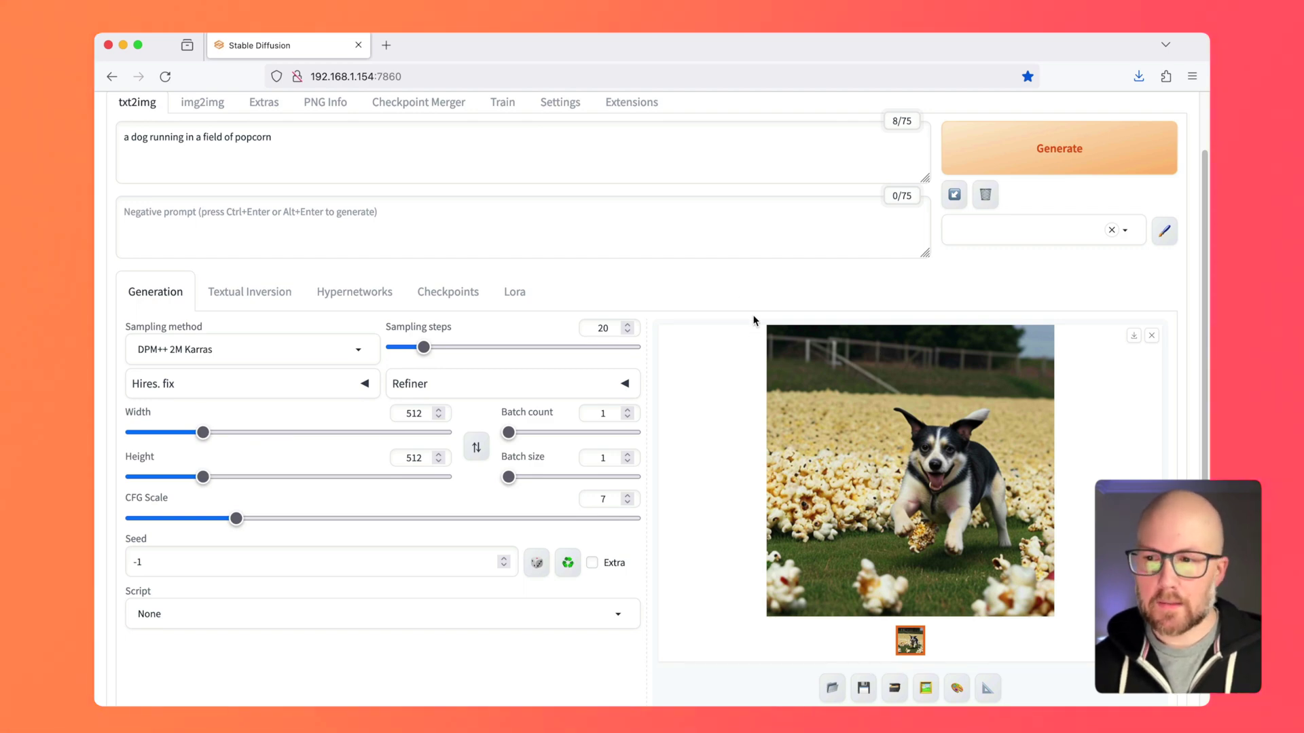
{"action": "left_click", "coordinate": [680, 205]}
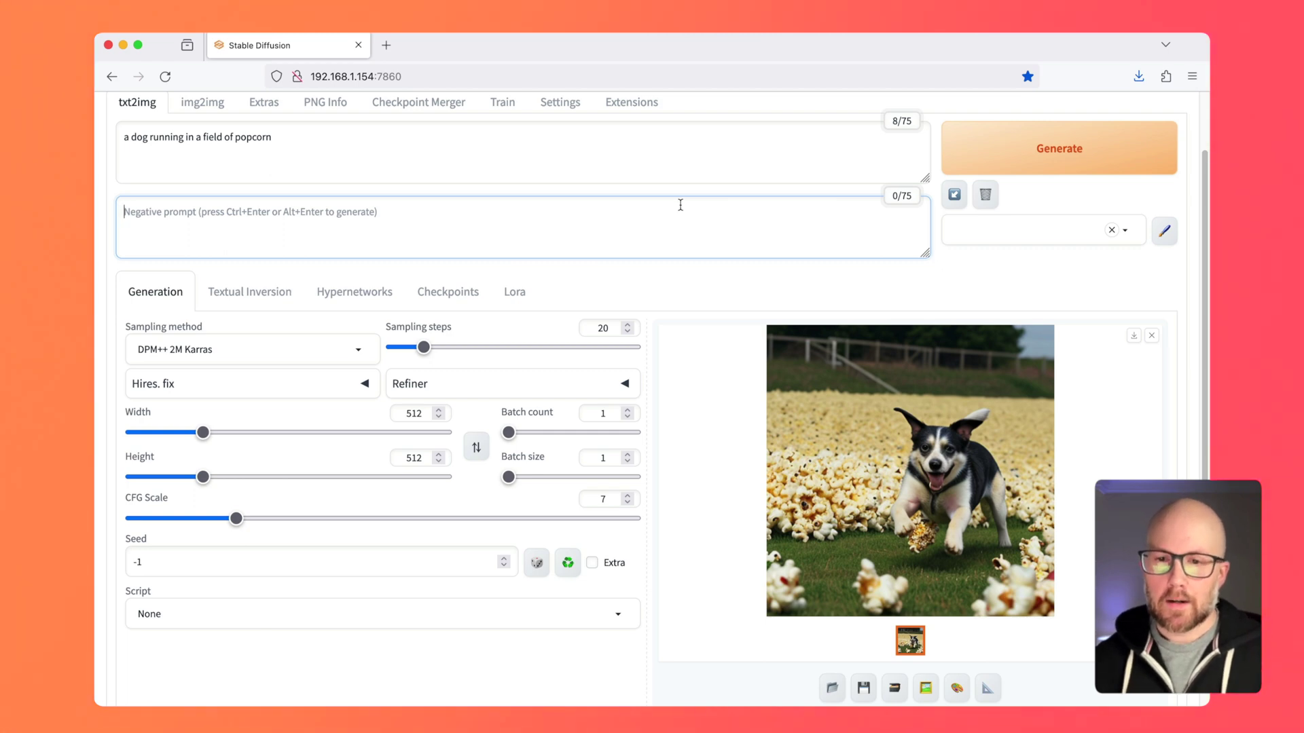
{"action": "scroll", "coordinate": [350, 291], "scroll_direction": "down", "scroll_amount": 1}
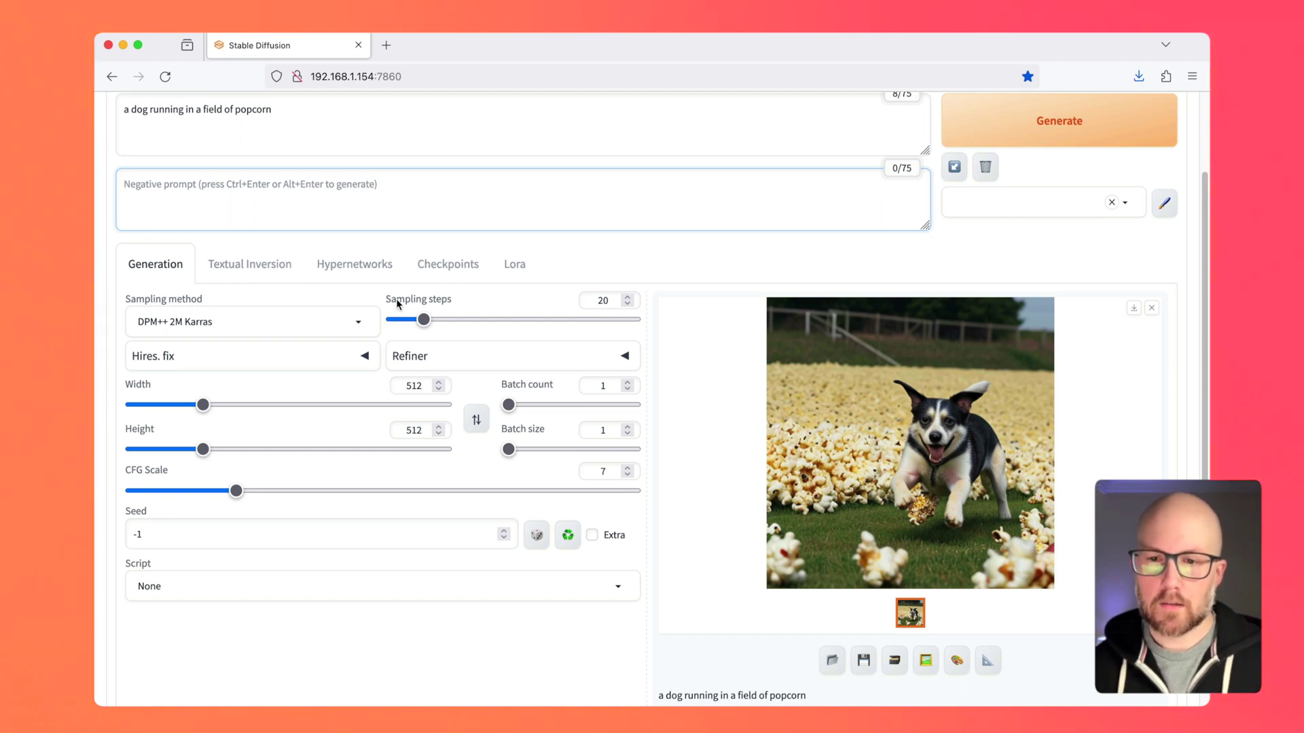
{"action": "scroll", "coordinate": [291, 336], "scroll_direction": "up", "scroll_amount": 1}
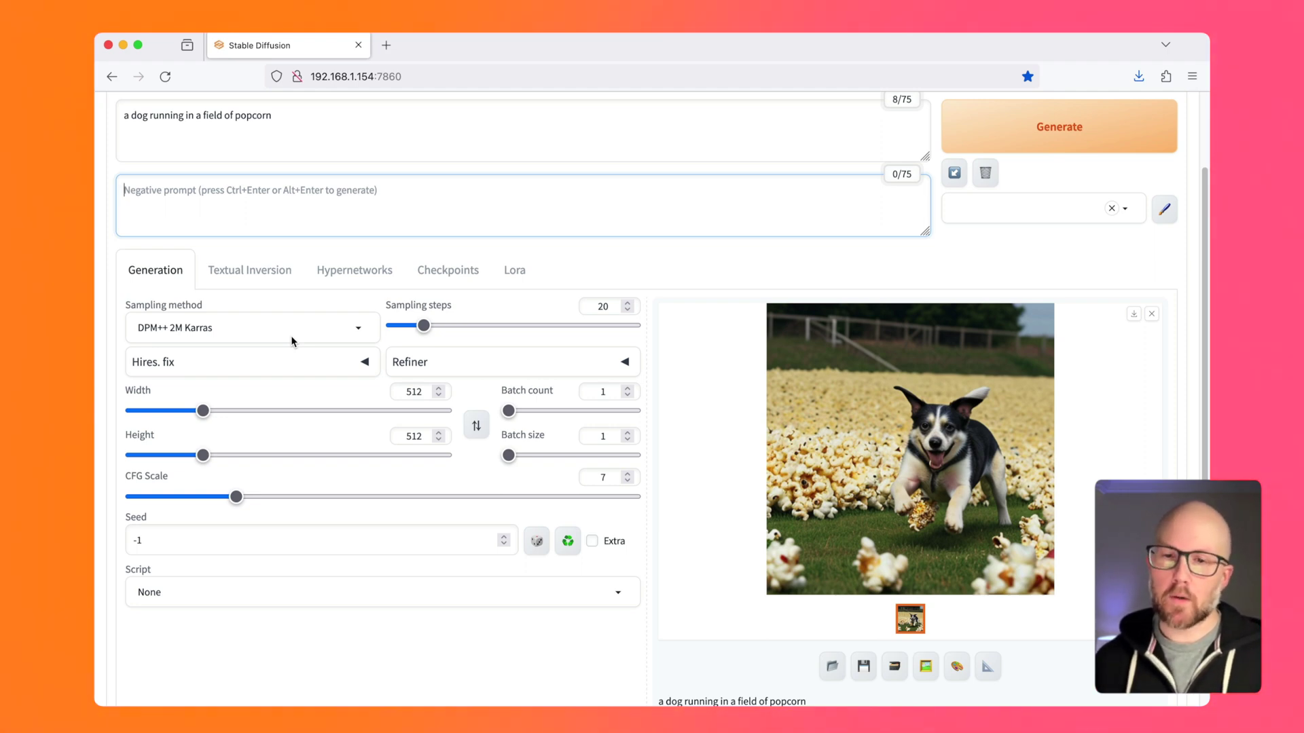
Review the Sampling method list, keeping DPM++ 2M Karras selected
{"action": "left_click", "coordinate": [294, 330]}
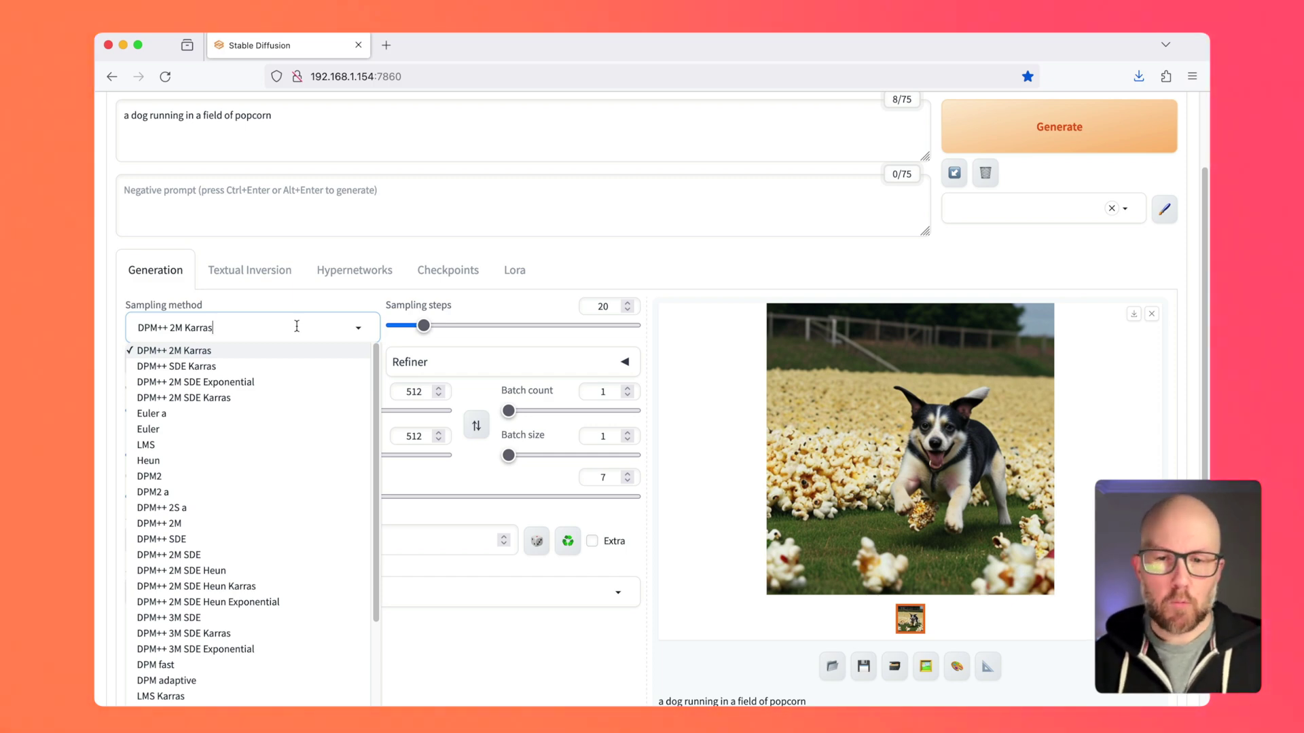
{"action": "left_click", "coordinate": [295, 304]}
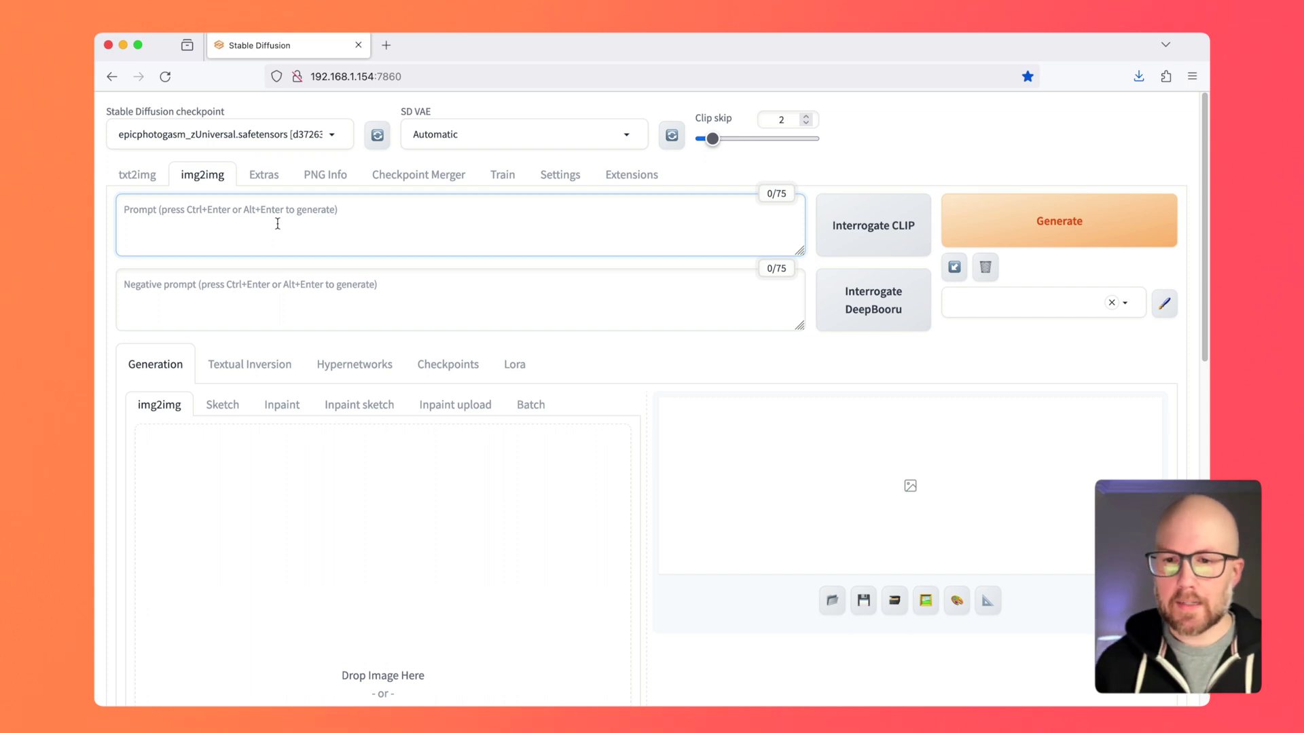
{"action": "scroll", "coordinate": [276, 223], "scroll_direction": "down", "scroll_amount": 1}
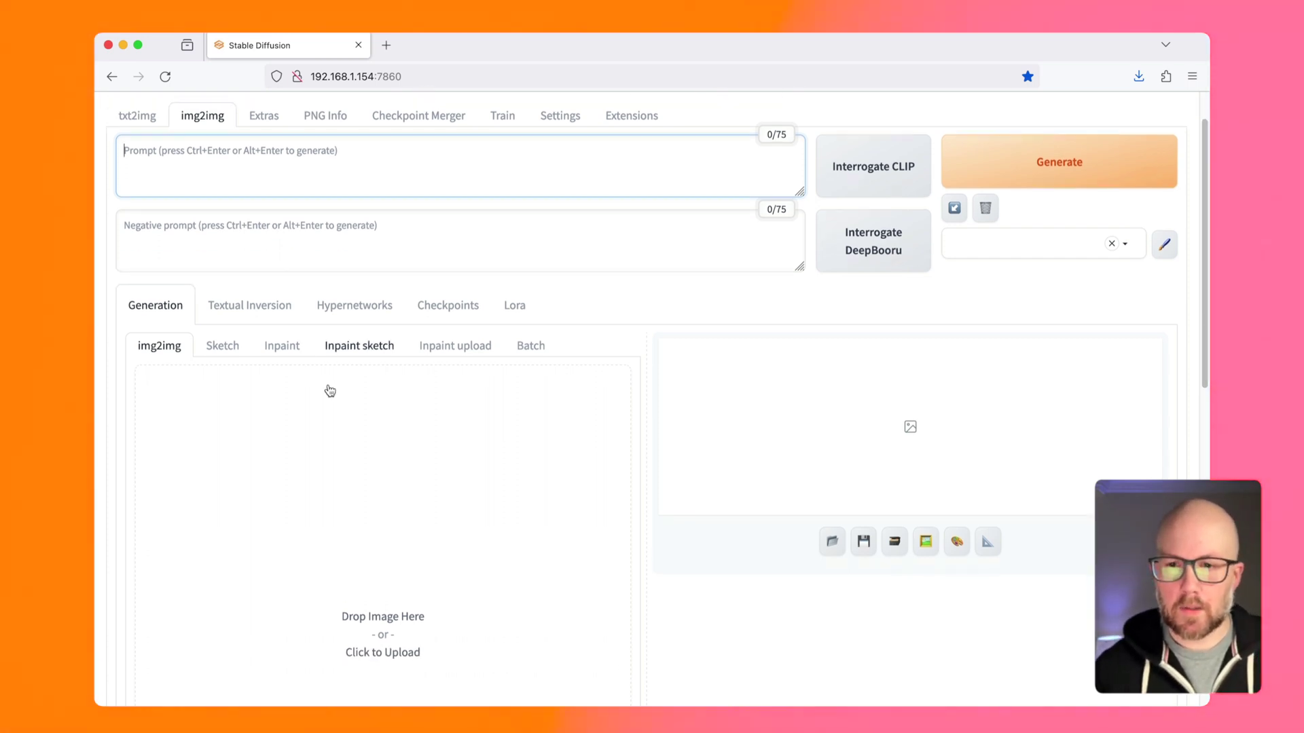
Load the flower drawing photo from Downloads and prompt 'flower on a piece of paper'
{"action": "left_click", "coordinate": [357, 451]}
{"action": "double_click", "coordinate": [525, 201]}
{"action": "scroll", "coordinate": [369, 298], "scroll_direction": "up", "scroll_amount": 1}
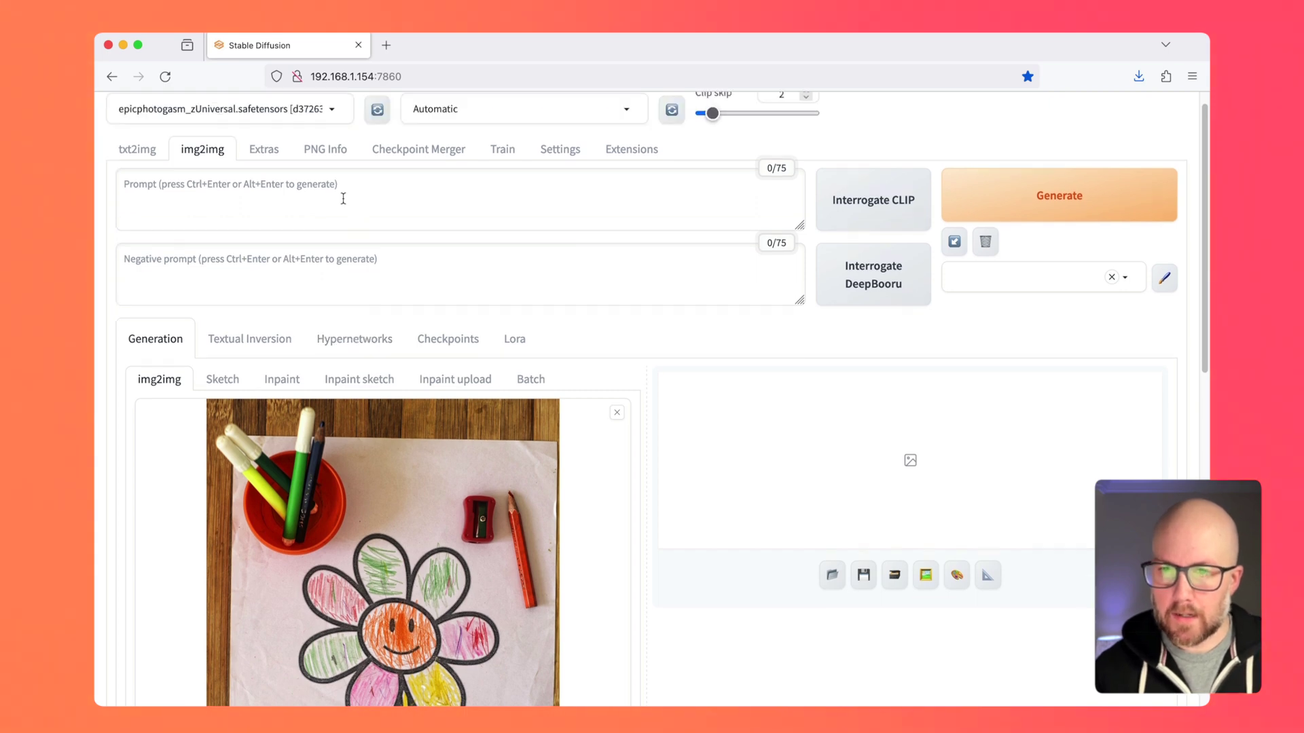
{"action": "left_click", "coordinate": [342, 197]}
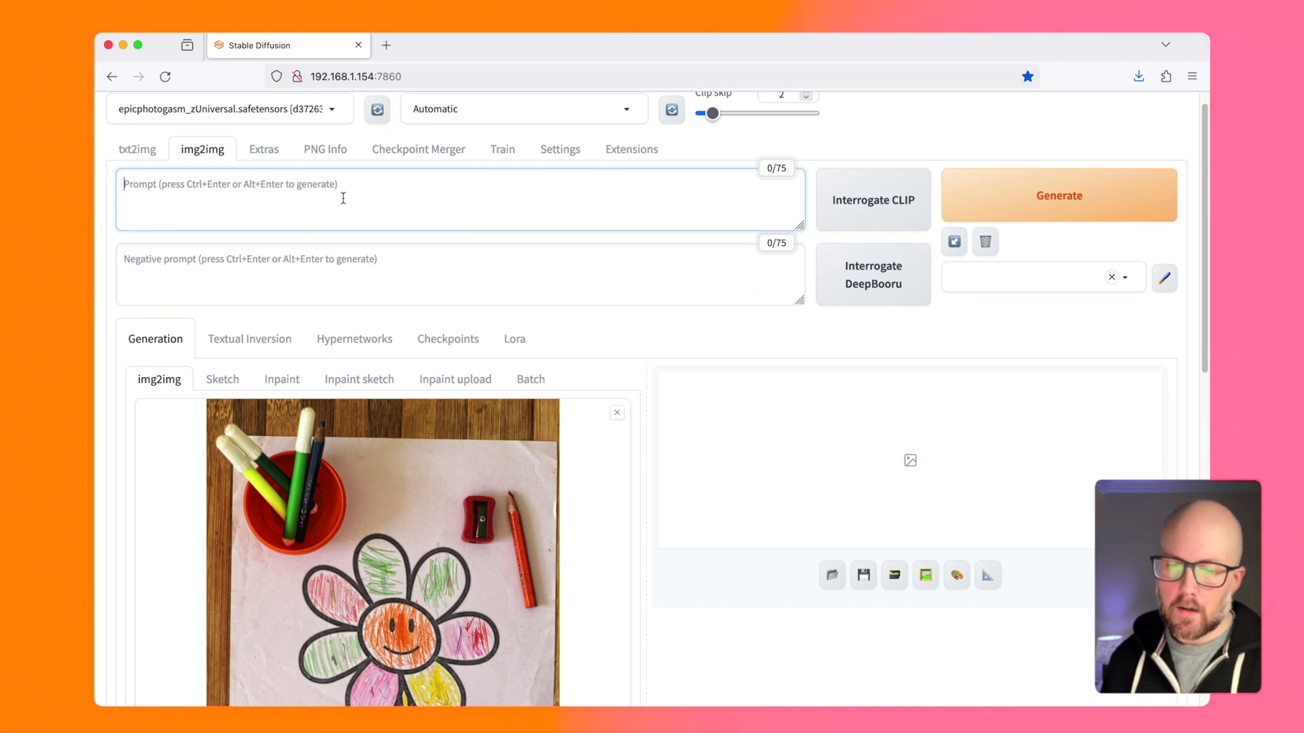
{"action": "type", "text": "flower on a piece of paper"}
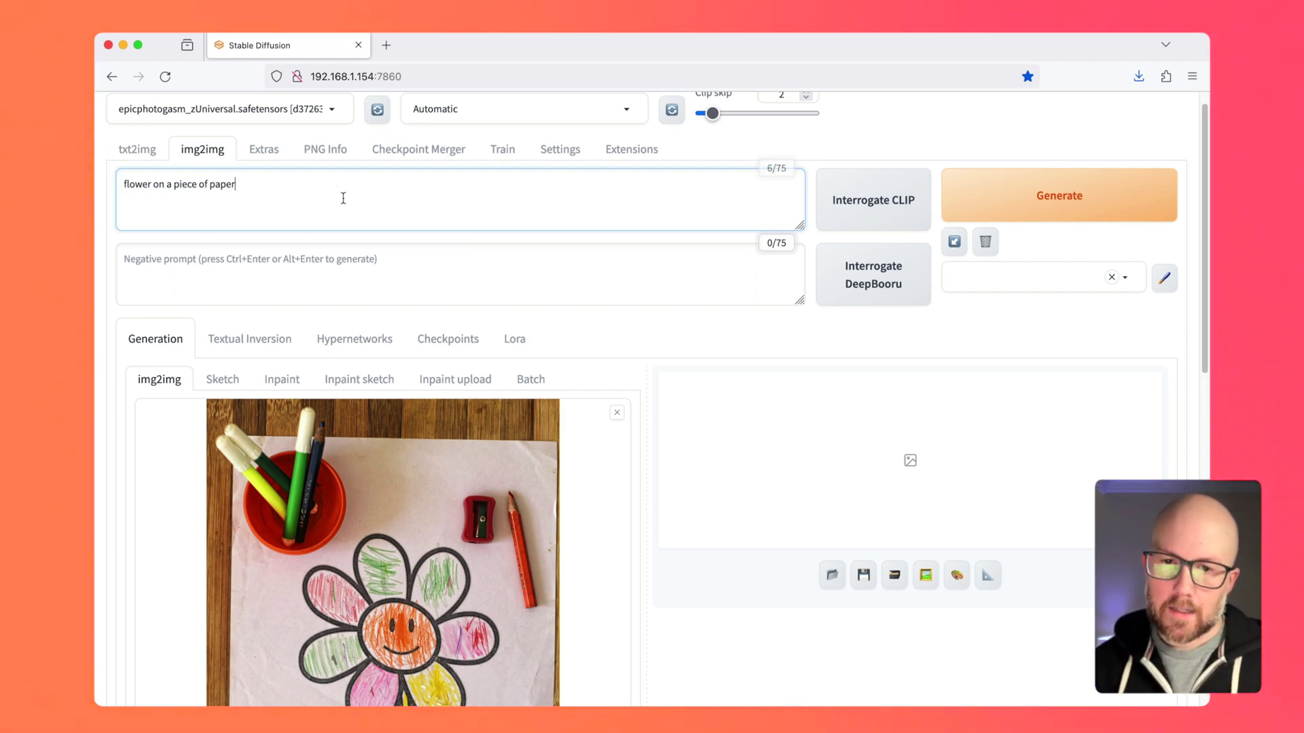
{"action": "scroll", "coordinate": [342, 198], "scroll_direction": "down", "scroll_amount": 1}
{"action": "scroll", "coordinate": [343, 198], "scroll_direction": "down", "scroll_amount": 2}
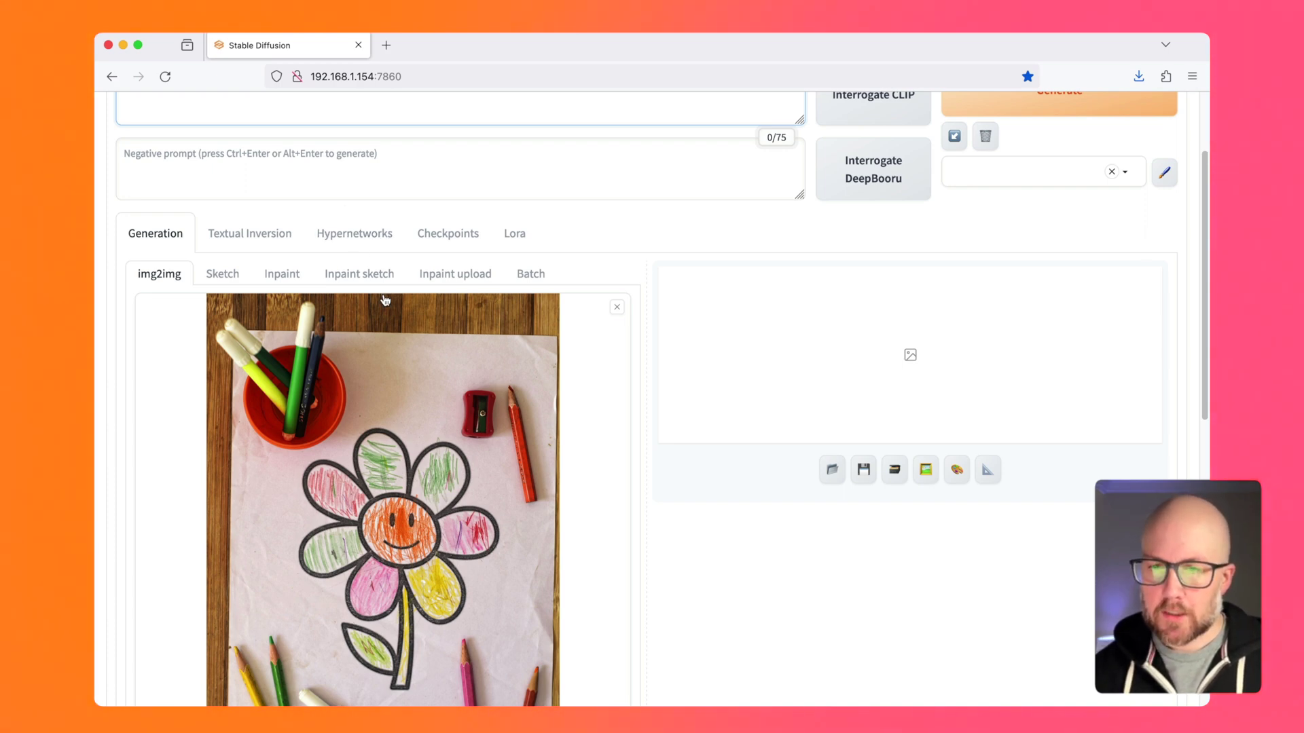
{"action": "scroll", "coordinate": [383, 300], "scroll_direction": "down", "scroll_amount": 2}
{"action": "scroll", "coordinate": [384, 300], "scroll_direction": "down", "scroll_amount": 2}
{"action": "scroll", "coordinate": [384, 300], "scroll_direction": "down", "scroll_amount": 4}
{"action": "scroll", "coordinate": [383, 300], "scroll_direction": "down", "scroll_amount": 1}
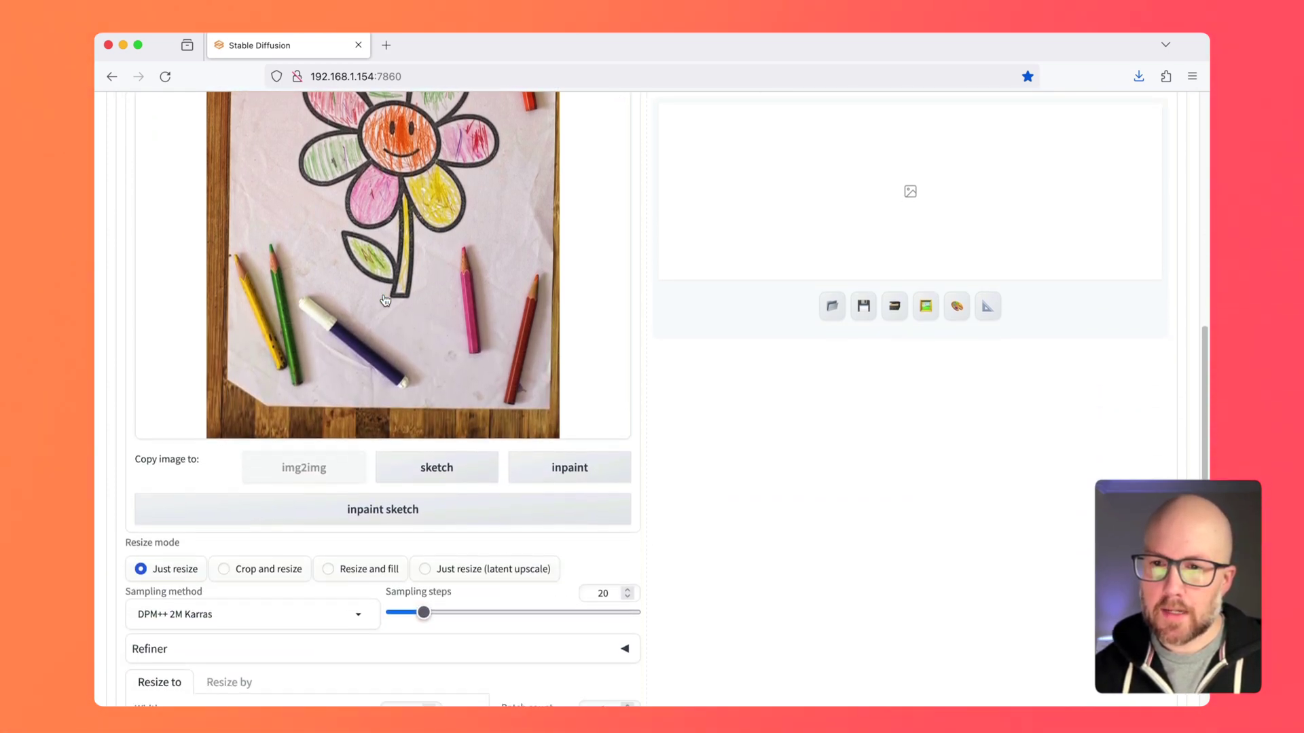
{"action": "scroll", "coordinate": [384, 299], "scroll_direction": "down", "scroll_amount": 1}
{"action": "scroll", "coordinate": [385, 300], "scroll_direction": "down", "scroll_amount": 1}
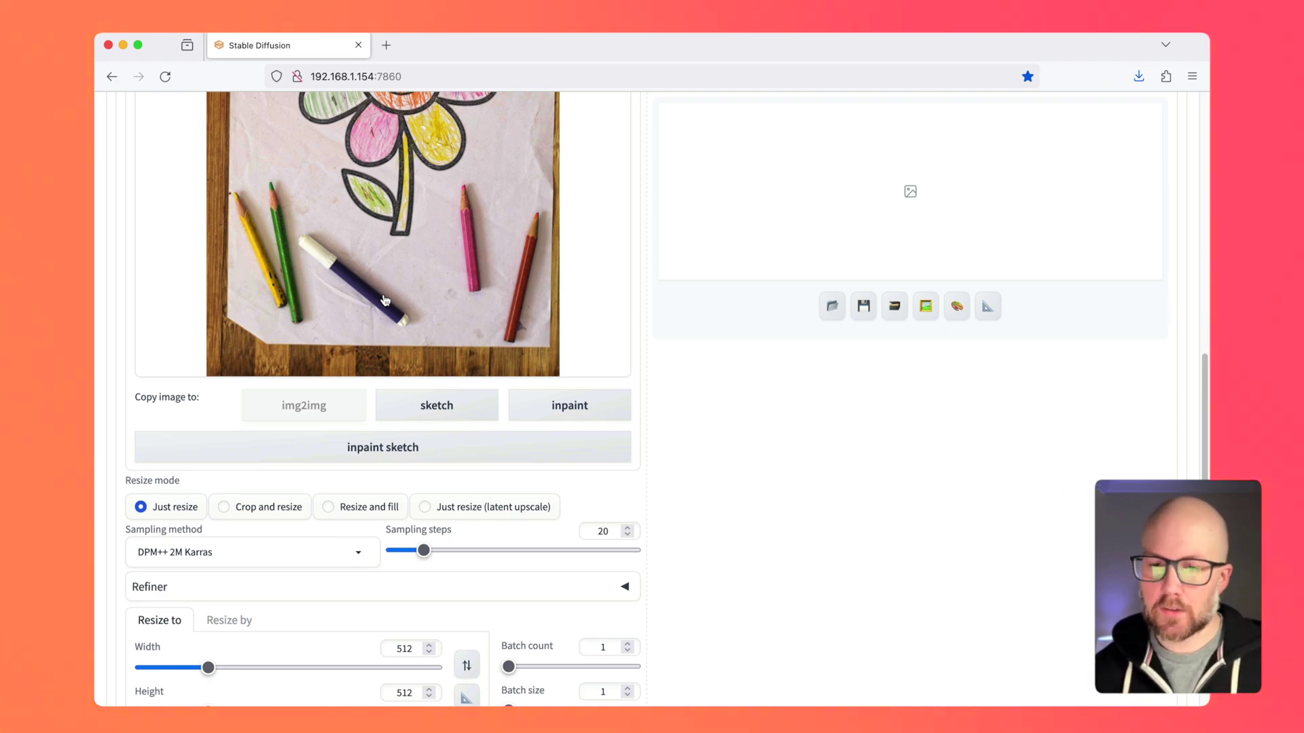
{"action": "scroll", "coordinate": [384, 301], "scroll_direction": "down", "scroll_amount": 2}
{"action": "scroll", "coordinate": [248, 347], "scroll_direction": "down", "scroll_amount": 2}
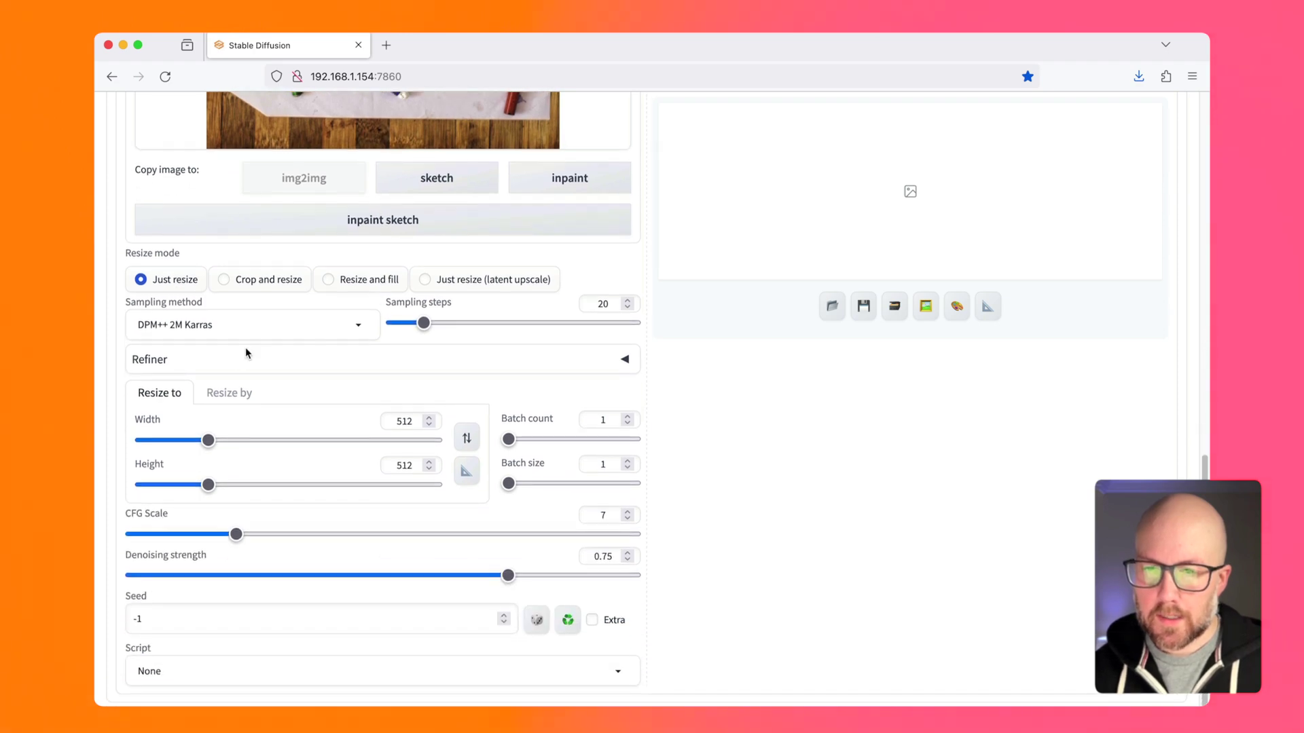
Use Resize by with Scale 0.2, giving a 617x926 output, and start generating
{"action": "left_click", "coordinate": [218, 397]}
{"action": "left_click_drag", "start_coordinate": [222, 440], "coordinate": [155, 441]}
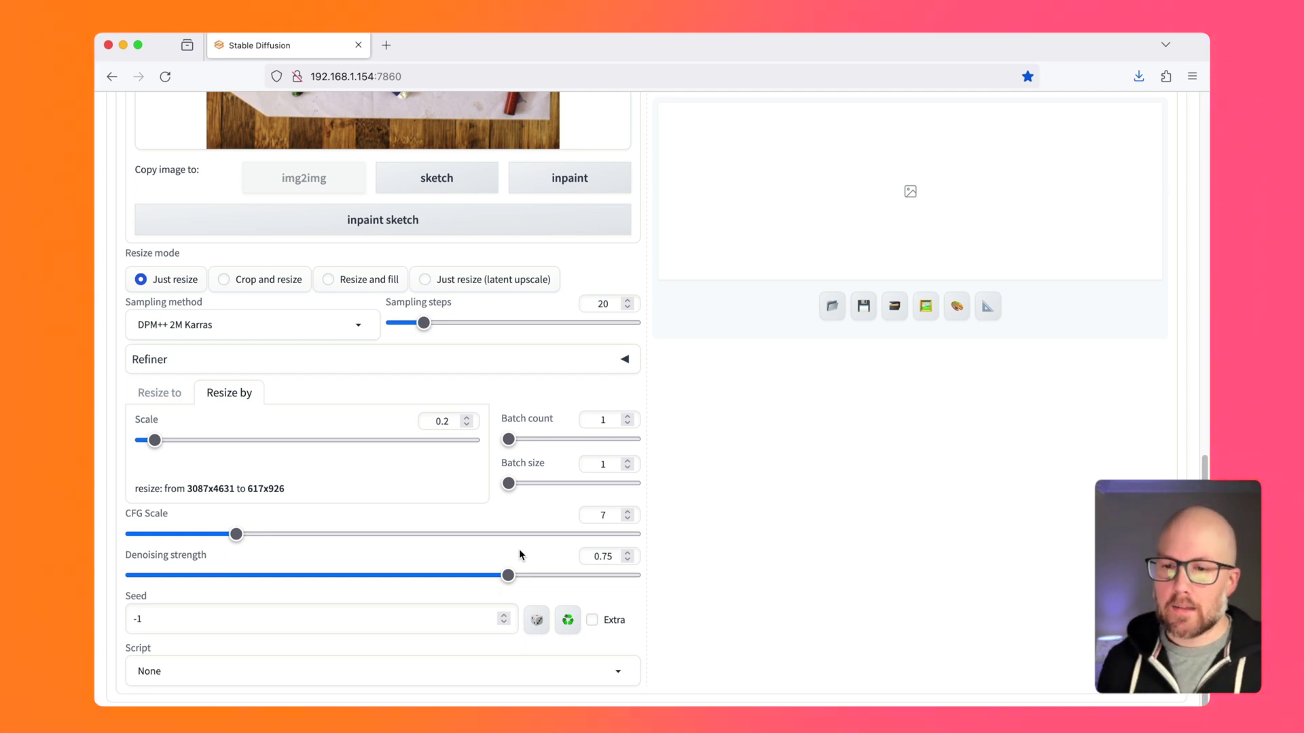
{"action": "scroll", "coordinate": [519, 555], "scroll_direction": "up", "scroll_amount": 1}
{"action": "scroll", "coordinate": [519, 555], "scroll_direction": "up", "scroll_amount": 1}
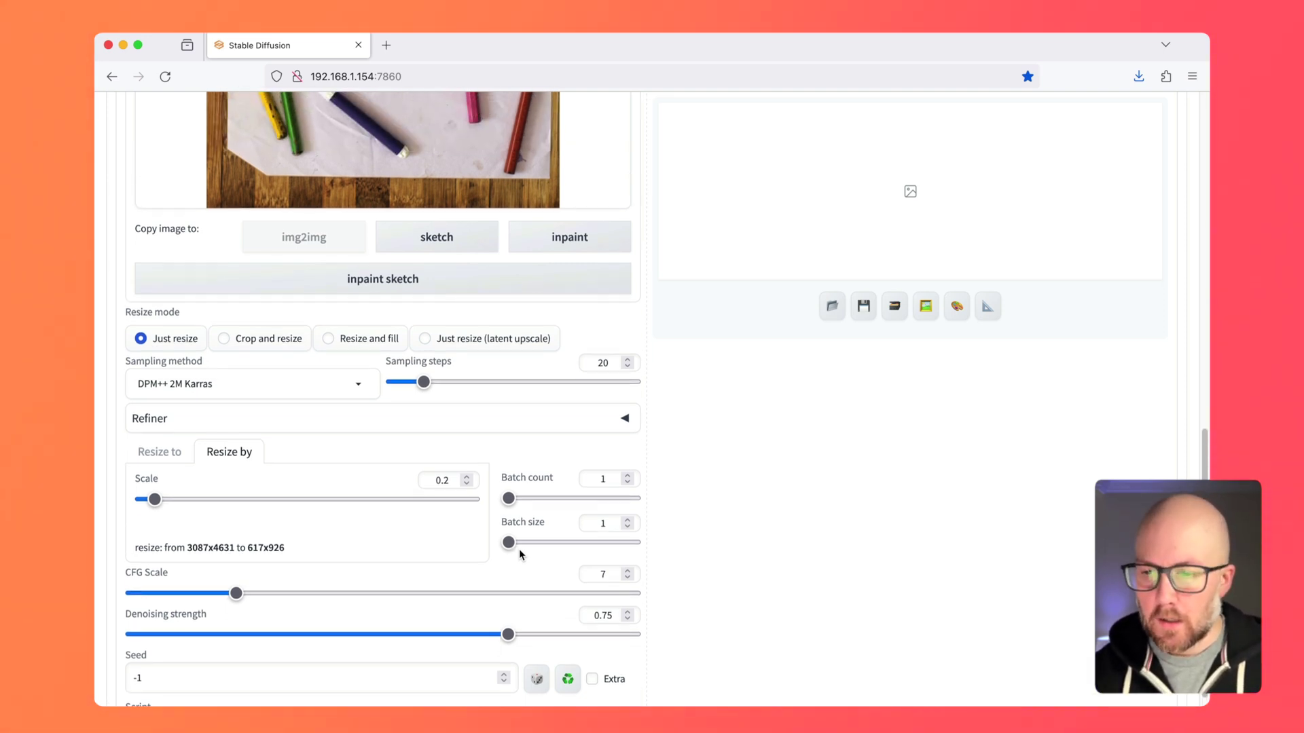
{"action": "scroll", "coordinate": [519, 555], "scroll_direction": "up", "scroll_amount": 3}
{"action": "scroll", "coordinate": [518, 555], "scroll_direction": "up", "scroll_amount": 5}
{"action": "scroll", "coordinate": [519, 555], "scroll_direction": "up", "scroll_amount": 1}
{"action": "scroll", "coordinate": [570, 520], "scroll_direction": "up", "scroll_amount": 3}
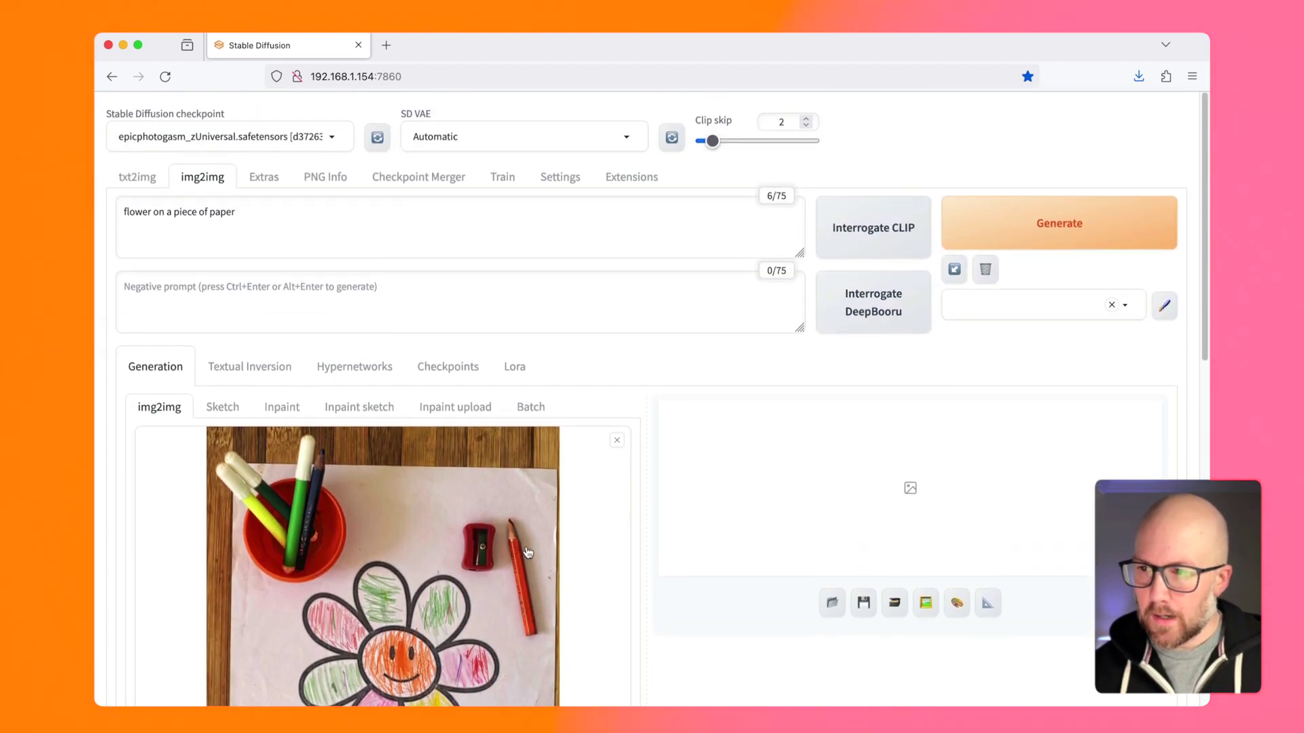
Generate the realistic pink daisy on paper from the crayon drawing
{"action": "left_click", "coordinate": [1050, 225]}
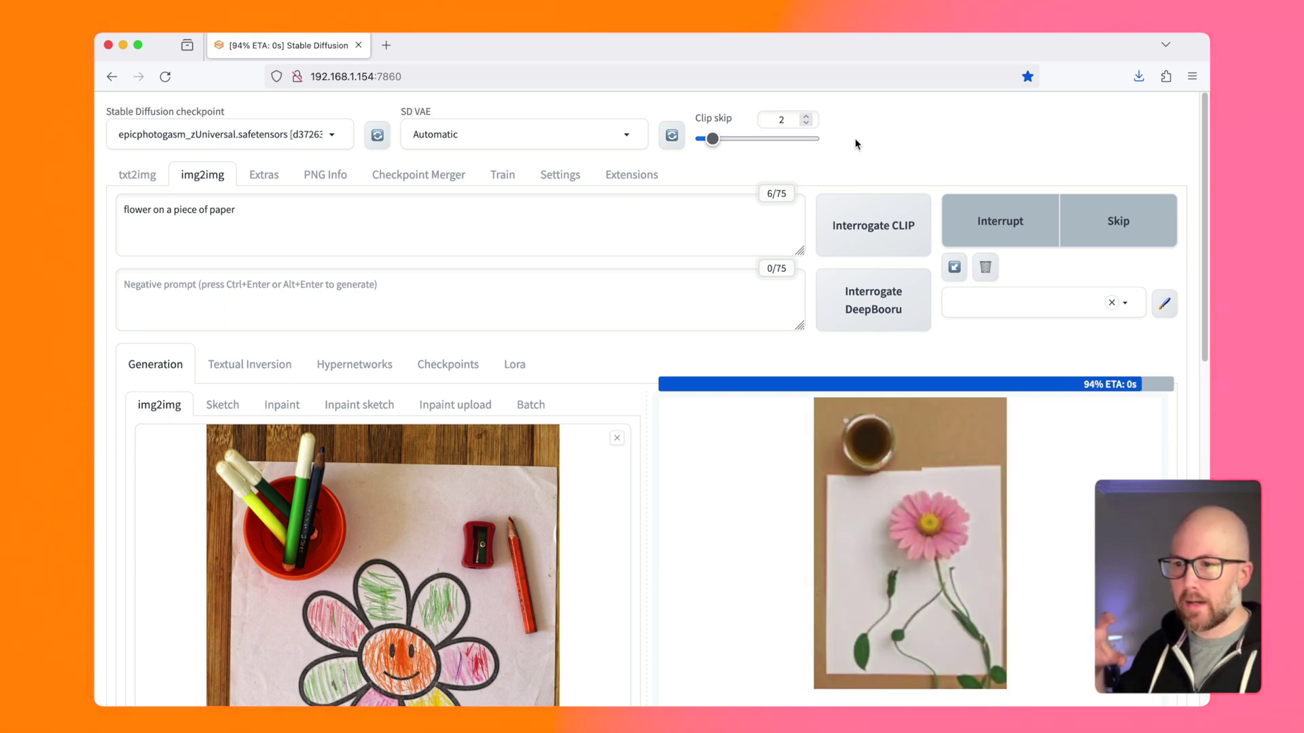
{"action": "scroll", "coordinate": [856, 143], "scroll_direction": "down", "scroll_amount": 3}
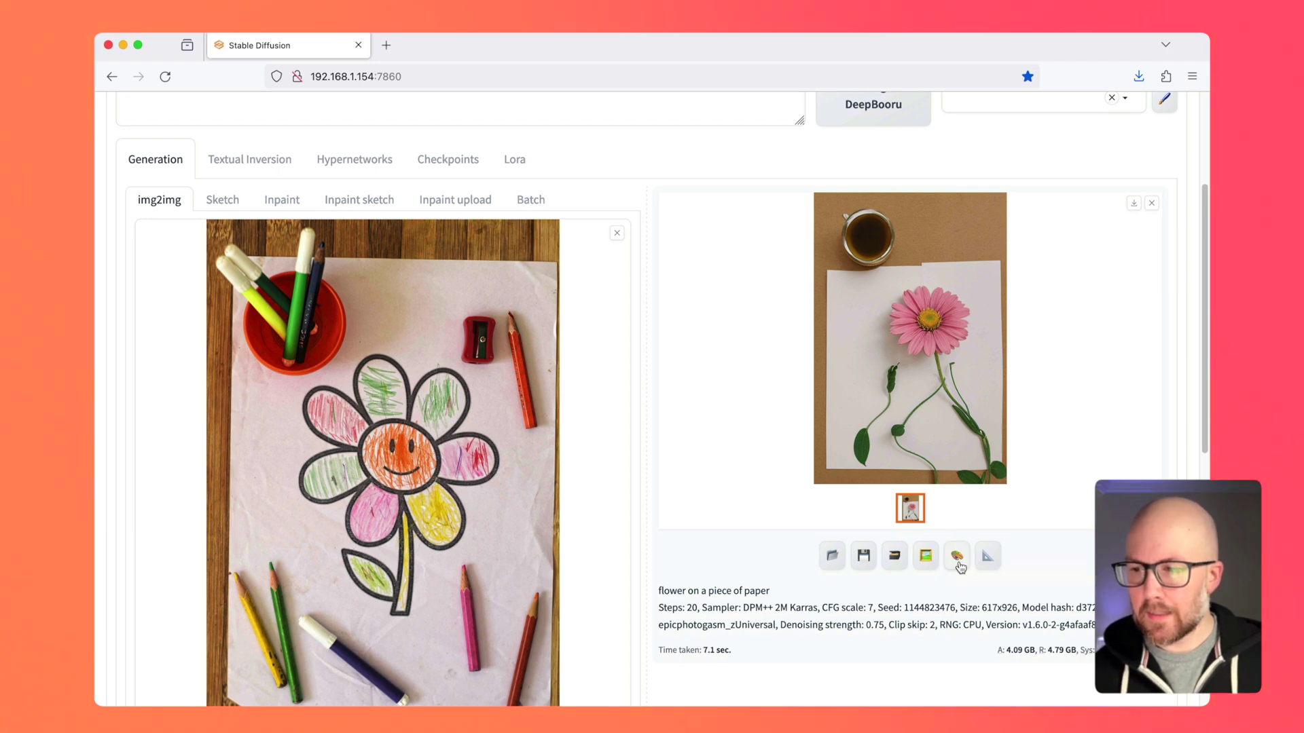
Send the daisy result to Inpaint, enlarge the brush, and mask the coffee cup
{"action": "left_click", "coordinate": [959, 564]}
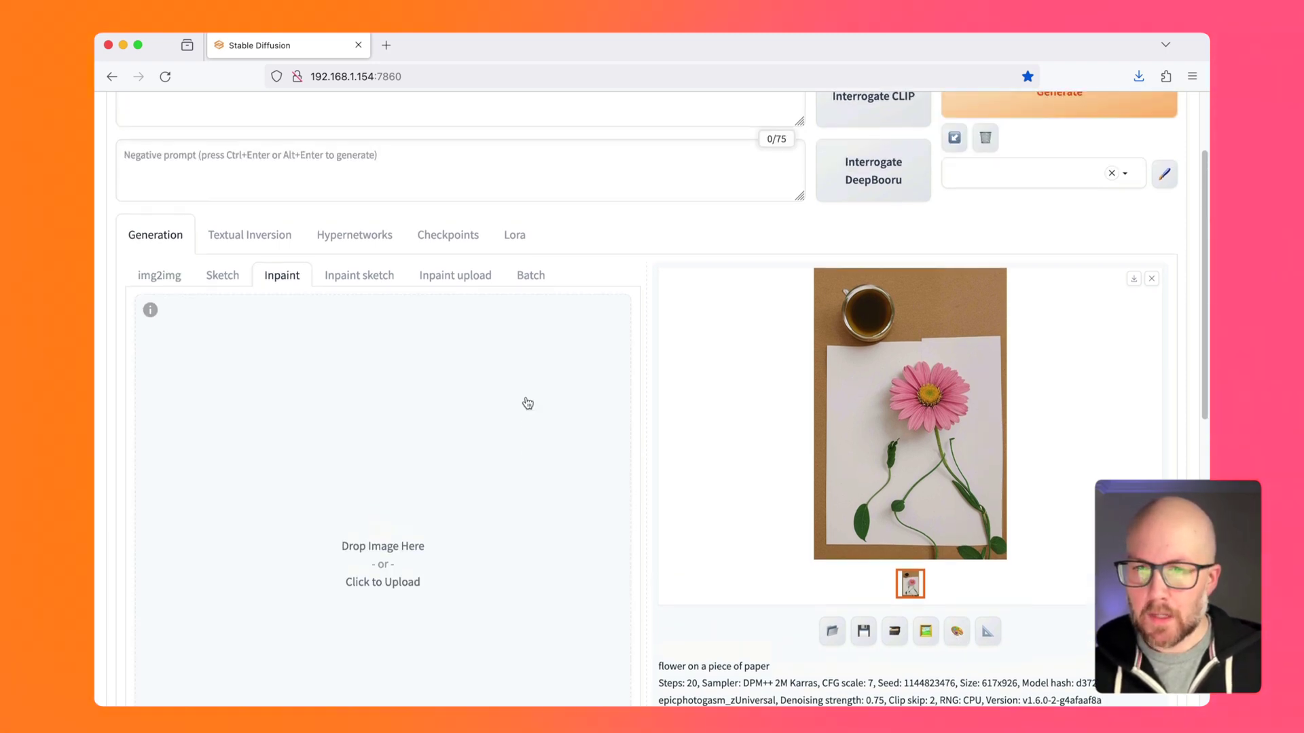
{"action": "scroll", "coordinate": [526, 402], "scroll_direction": "up", "scroll_amount": 3}
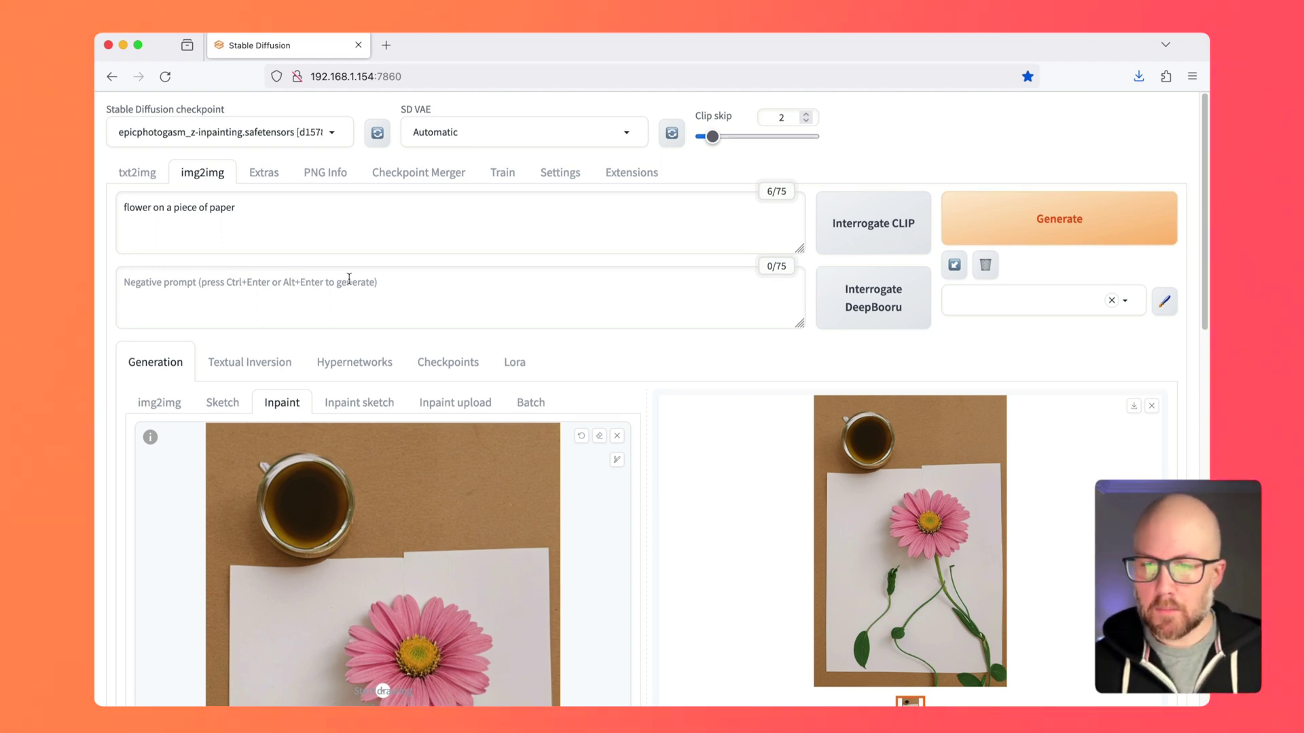
{"action": "scroll", "coordinate": [349, 285], "scroll_direction": "down", "scroll_amount": 2}
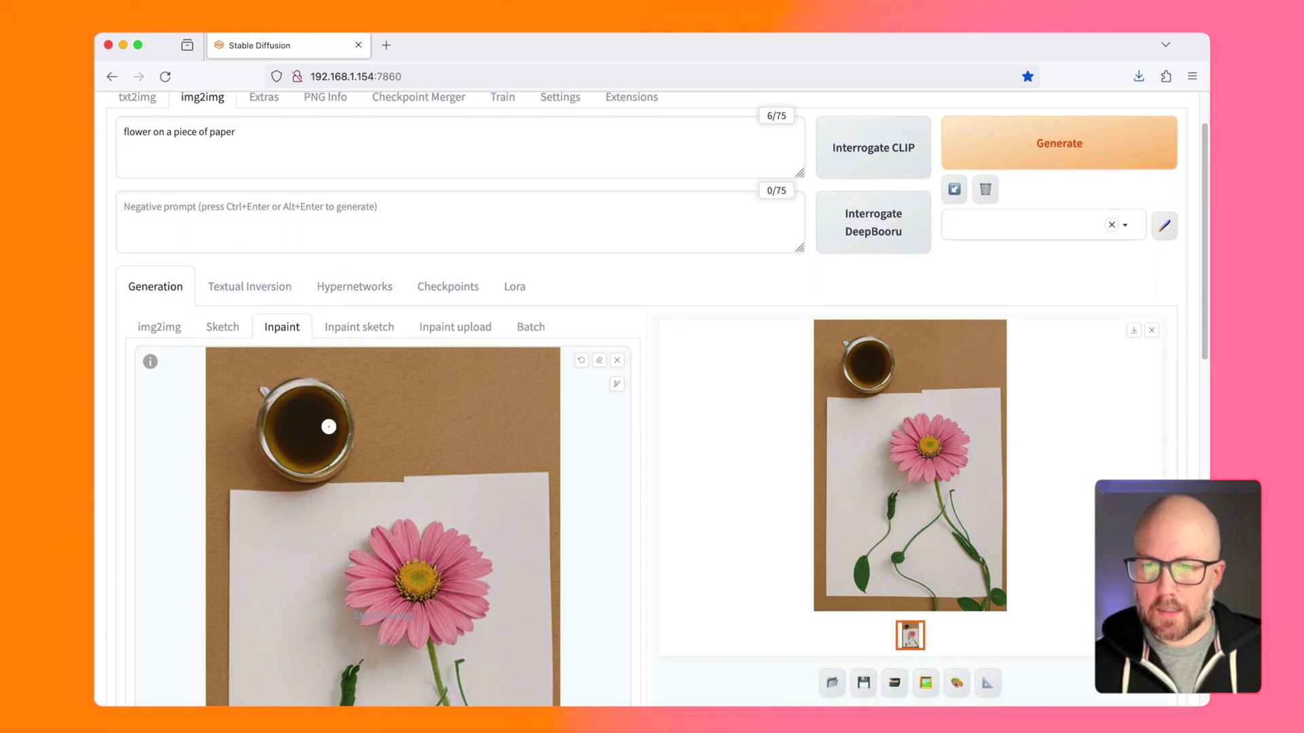
{"action": "left_click", "coordinate": [617, 385]}
{"action": "left_click_drag", "start_coordinate": [532, 387], "coordinate": [585, 387]}
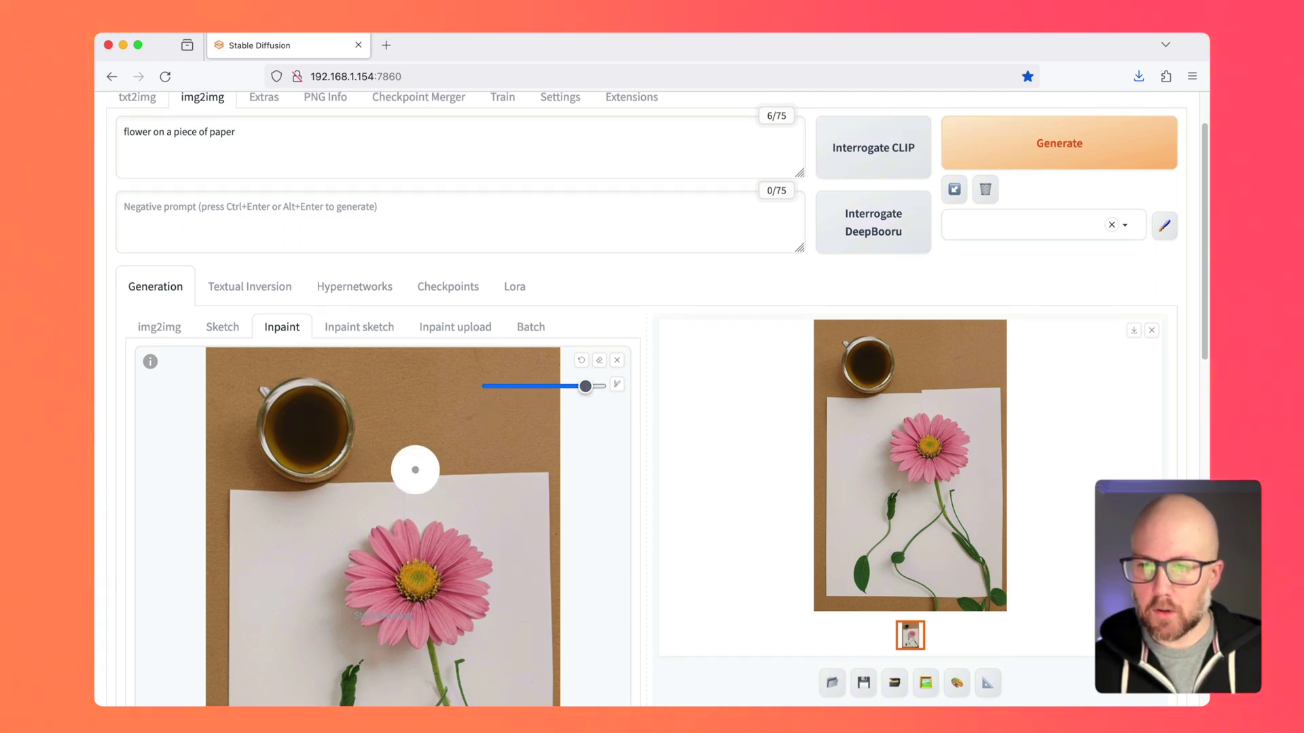
{"action": "mouse_move", "coordinate": [330, 480]}
{"action": "left_mouse_down"}
{"action": "mouse_move", "coordinate": [345, 416]}
{"action": "mouse_move", "coordinate": [262, 408]}
{"action": "mouse_move", "coordinate": [321, 471]}
{"action": "mouse_move", "coordinate": [292, 422]}
{"action": "mouse_move", "coordinate": [291, 468]}
{"action": "left_mouse_up"}
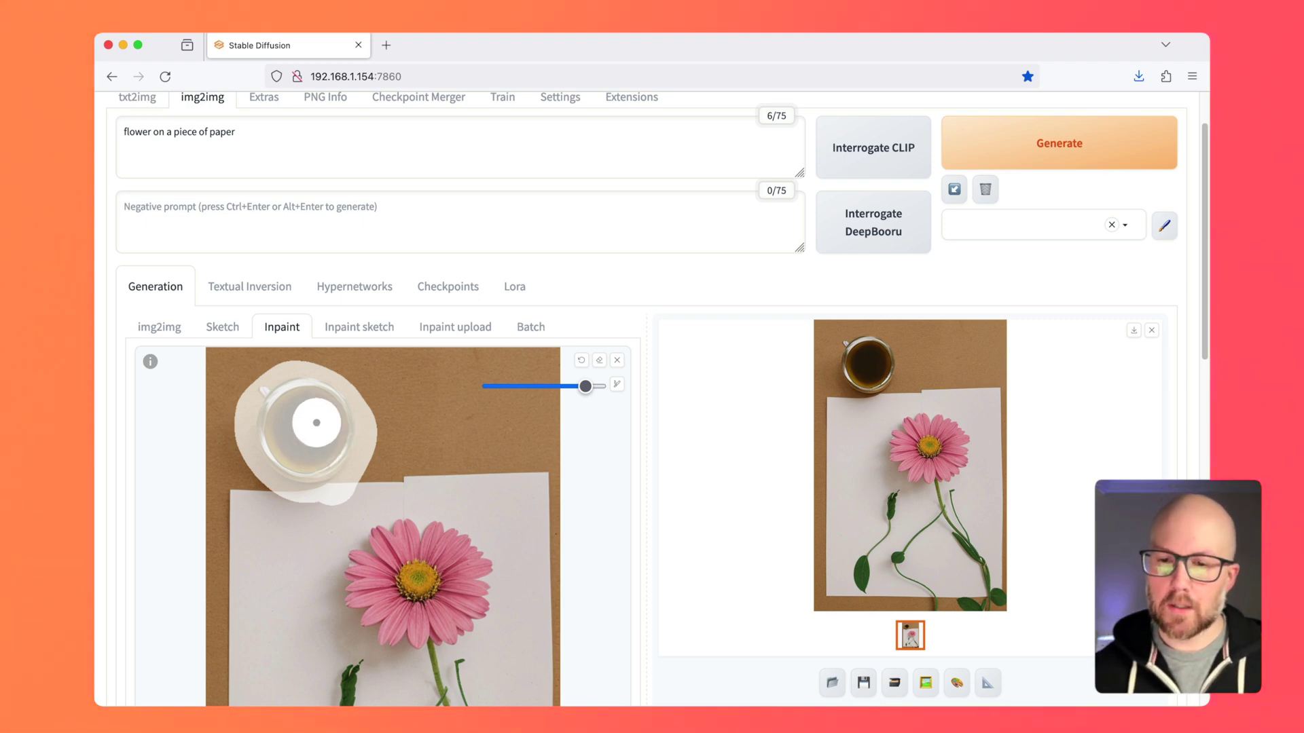
{"action": "scroll", "coordinate": [290, 453], "scroll_direction": "down", "scroll_amount": 2}
{"action": "scroll", "coordinate": [290, 453], "scroll_direction": "down", "scroll_amount": 3}
{"action": "scroll", "coordinate": [291, 453], "scroll_direction": "down", "scroll_amount": 3}
{"action": "scroll", "coordinate": [291, 453], "scroll_direction": "down", "scroll_amount": 3}
{"action": "scroll", "coordinate": [275, 469], "scroll_direction": "down", "scroll_amount": 1}
{"action": "scroll", "coordinate": [275, 469], "scroll_direction": "down", "scroll_amount": 1}
{"action": "scroll", "coordinate": [276, 468], "scroll_direction": "down", "scroll_amount": 1}
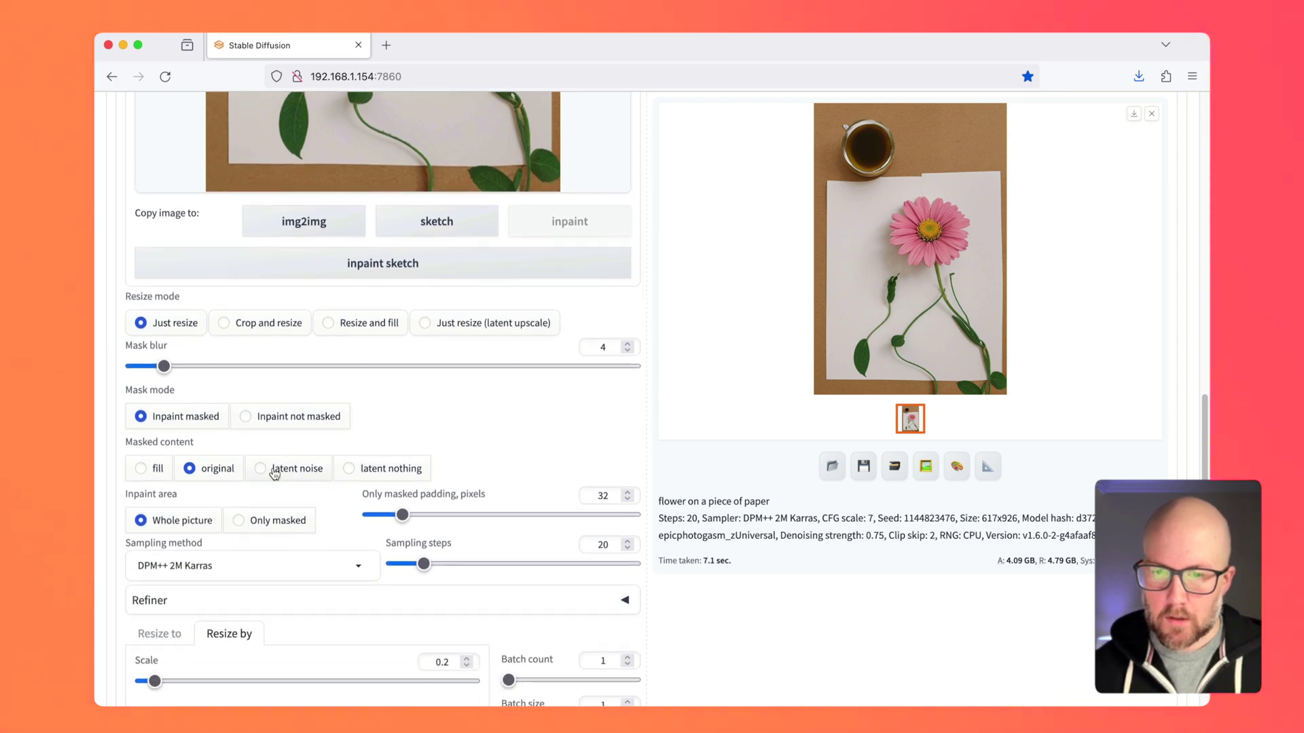
Set Masked content to 'fill' and Inpaint area to 'Only masked'
{"action": "left_click", "coordinate": [141, 470]}
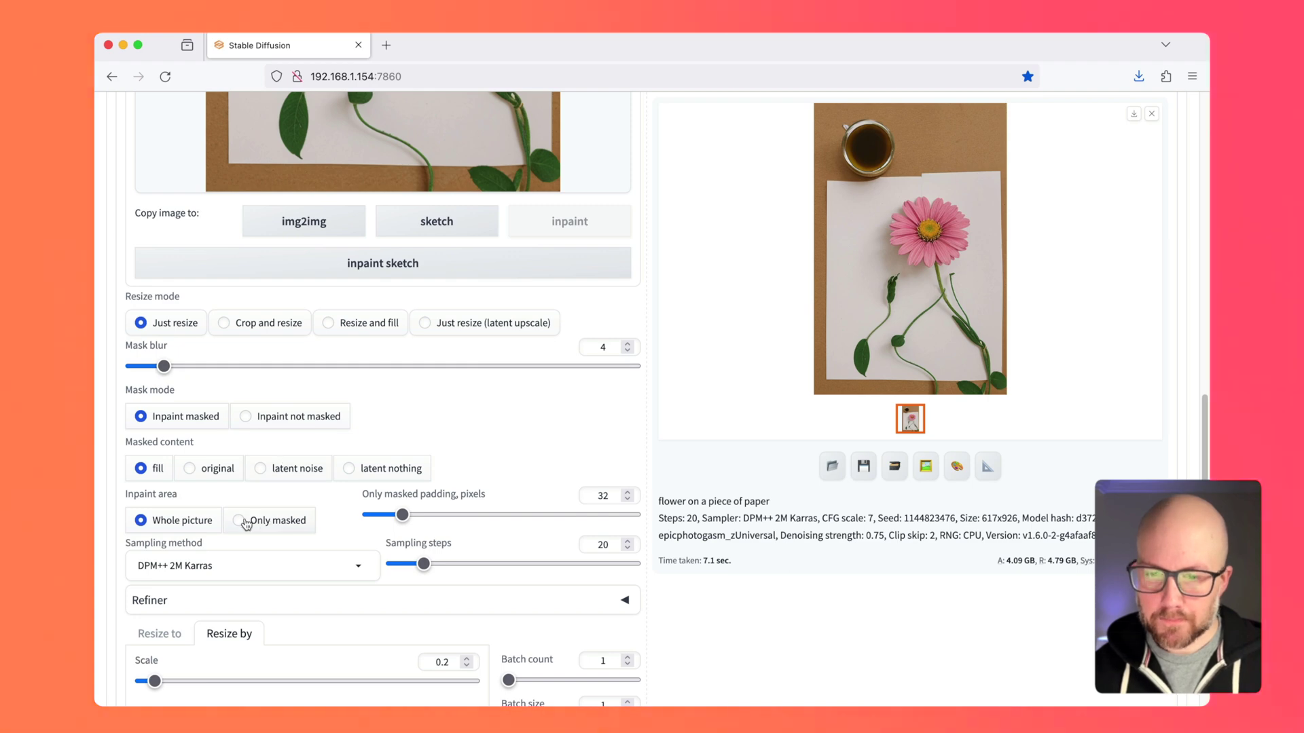
{"action": "left_click", "coordinate": [241, 520]}
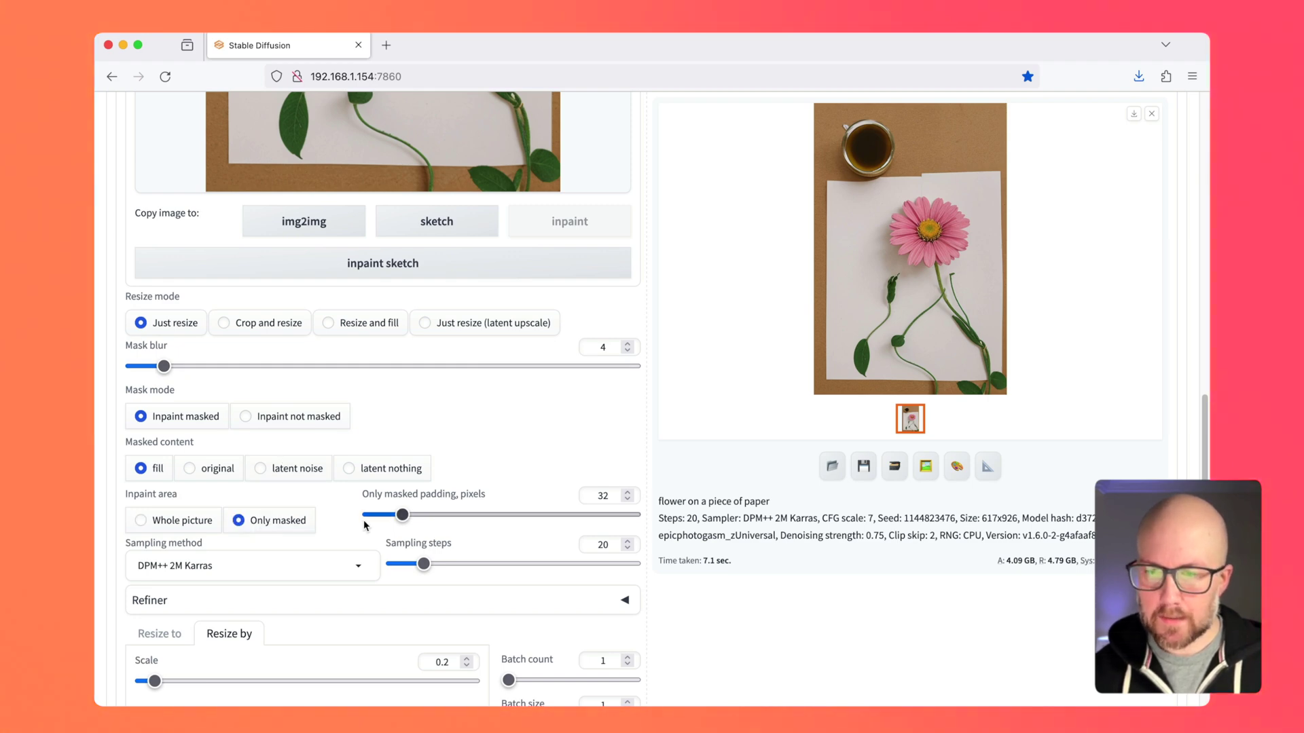
{"action": "scroll", "coordinate": [364, 524], "scroll_direction": "down", "scroll_amount": 2}
{"action": "scroll", "coordinate": [363, 525], "scroll_direction": "down", "scroll_amount": 2}
{"action": "scroll", "coordinate": [364, 524], "scroll_direction": "down", "scroll_amount": 1}
Use 'Resize to' with Width 512 and Height 512
{"action": "left_click", "coordinate": [176, 400]}
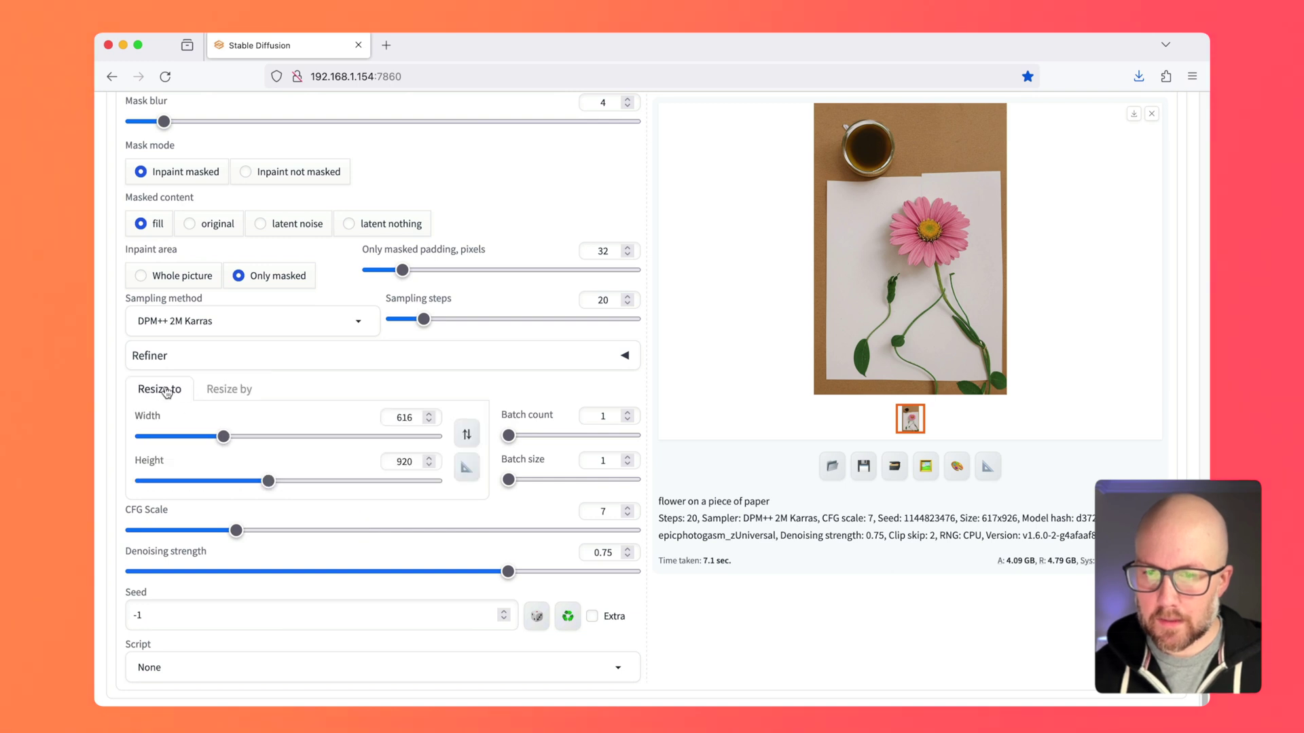
{"action": "double_click", "coordinate": [403, 417]}
{"action": "type", "text": "512"}
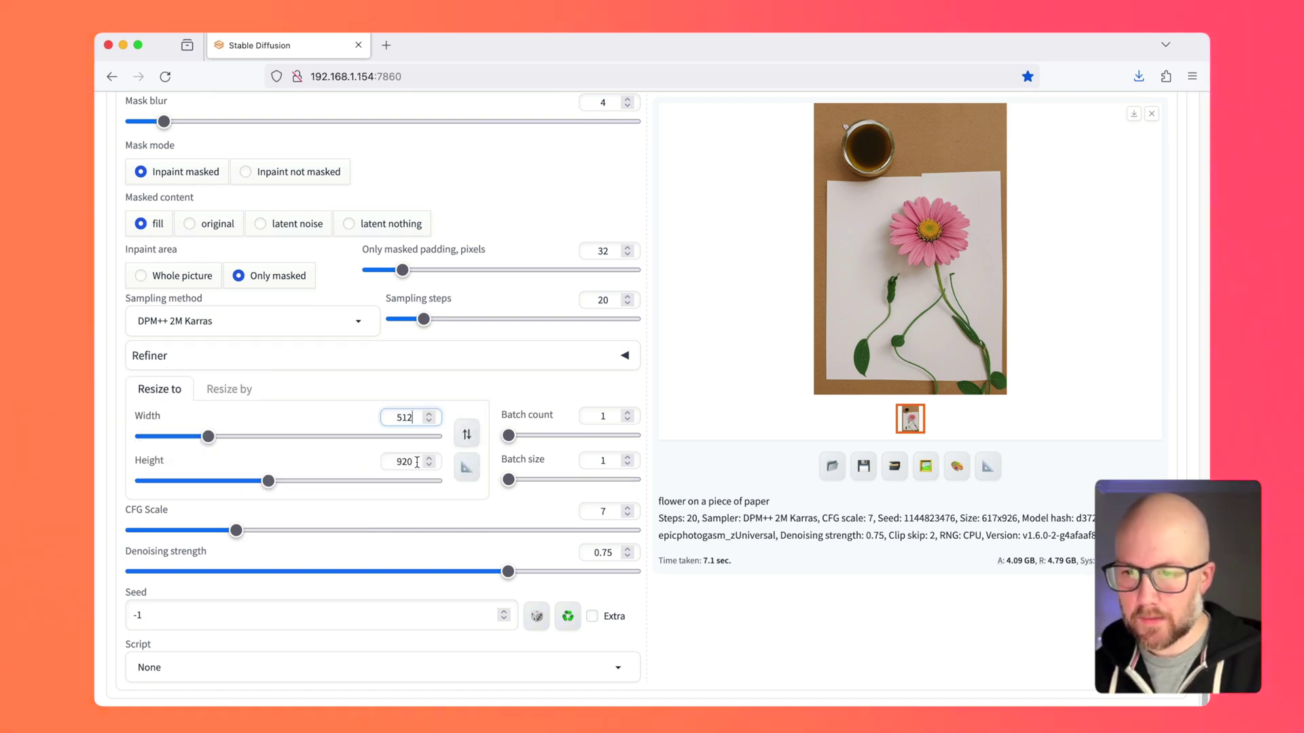
{"action": "double_click", "coordinate": [404, 461]}
{"action": "type", "text": "512"}
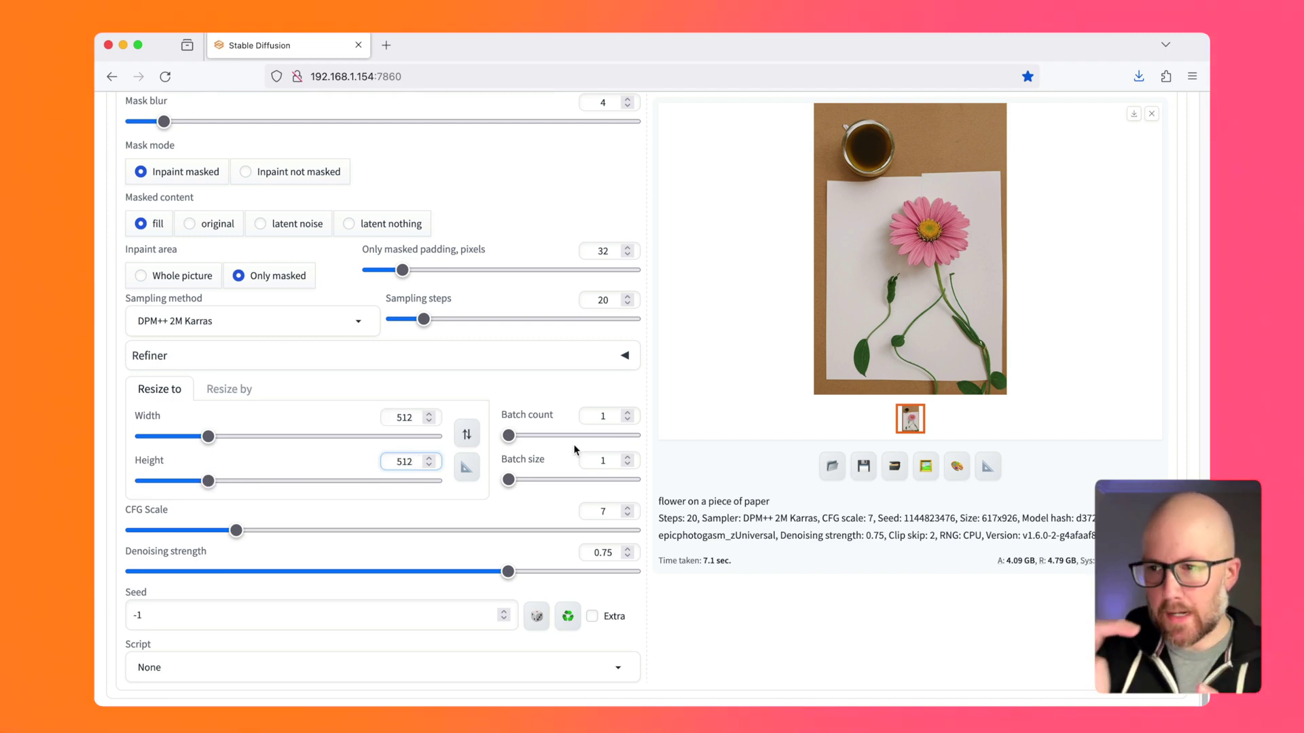
{"action": "scroll", "coordinate": [785, 365], "scroll_direction": "up", "scroll_amount": 1}
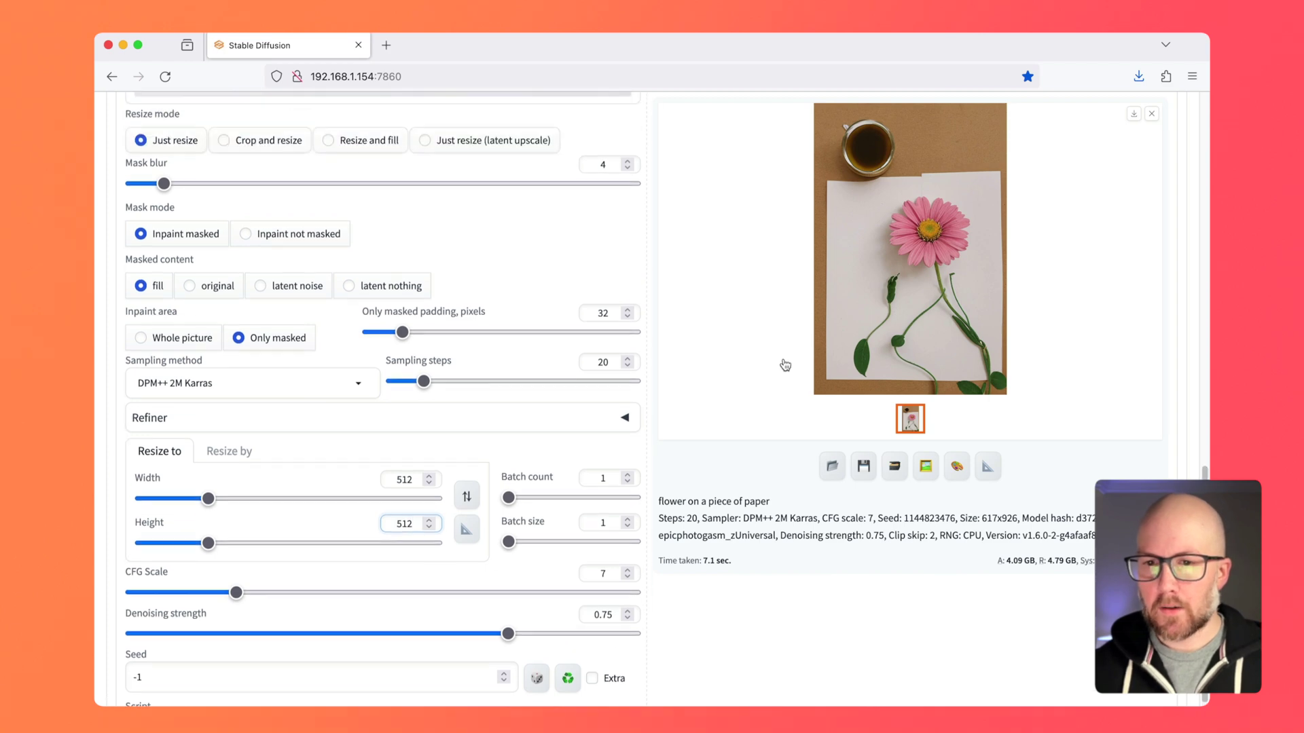
{"action": "scroll", "coordinate": [784, 365], "scroll_direction": "up", "scroll_amount": 3}
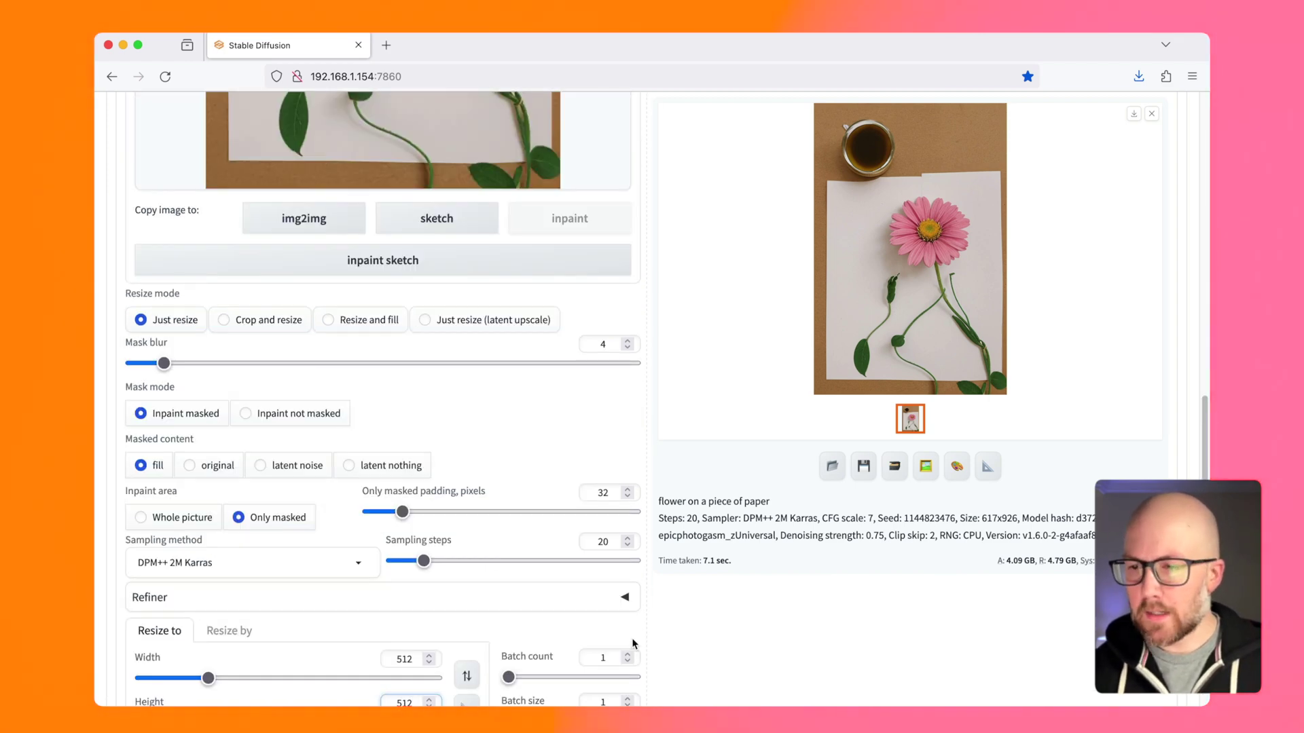
{"action": "scroll", "coordinate": [784, 365], "scroll_direction": "up", "scroll_amount": 5}
{"action": "scroll", "coordinate": [939, 330], "scroll_direction": "up", "scroll_amount": 3}
Run inpainting to replace the coffee cup with a white daisy
{"action": "left_click", "coordinate": [1026, 245]}
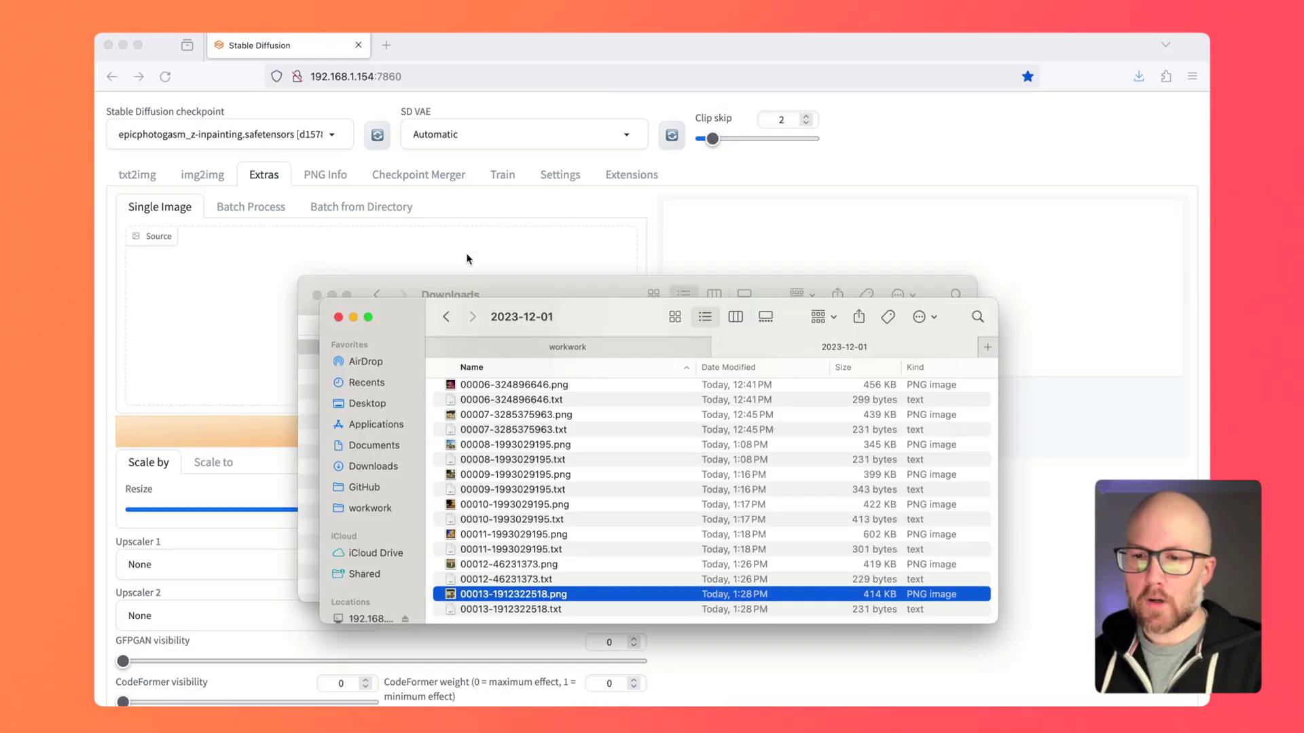
Load the dog PNG into Source, set Resize 2 and Upscaler 1 to 4x-UltraSharp, and run
{"action": "left_click_drag", "start_coordinate": [509, 594], "coordinate": [217, 317]}
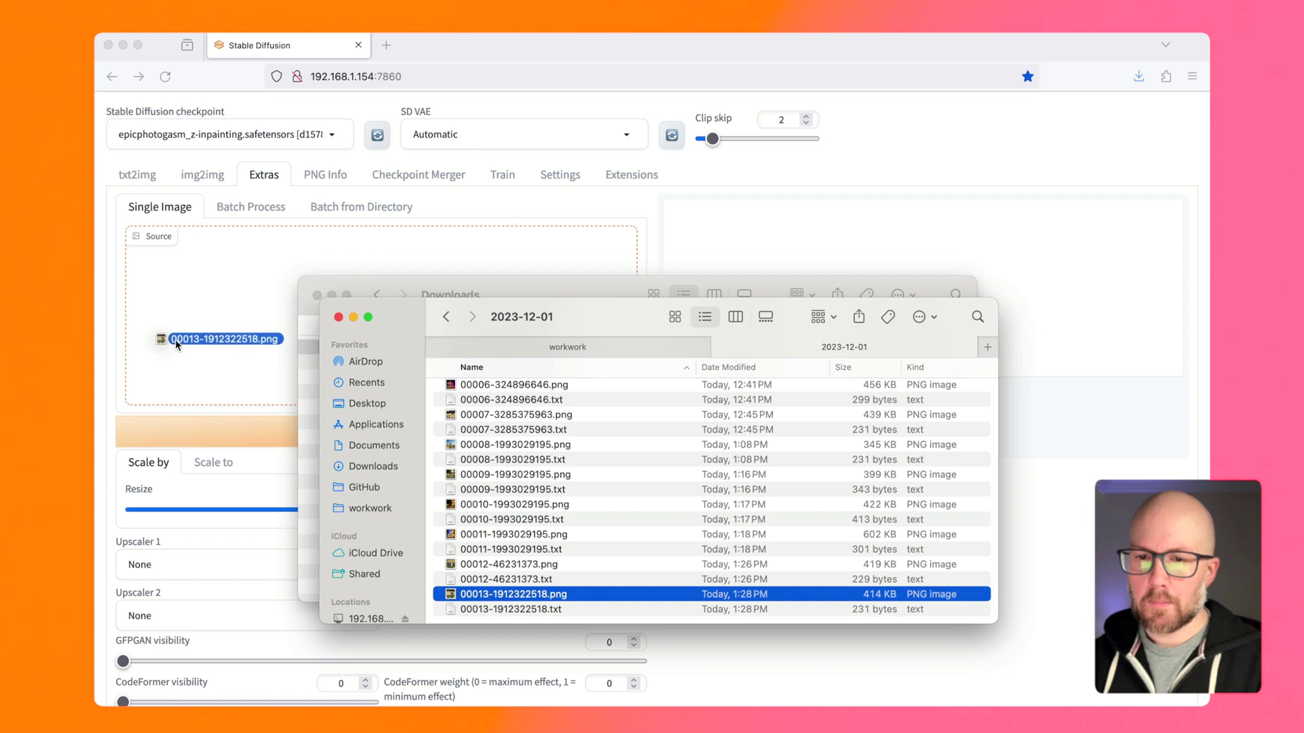
{"action": "left_click", "coordinate": [217, 317]}
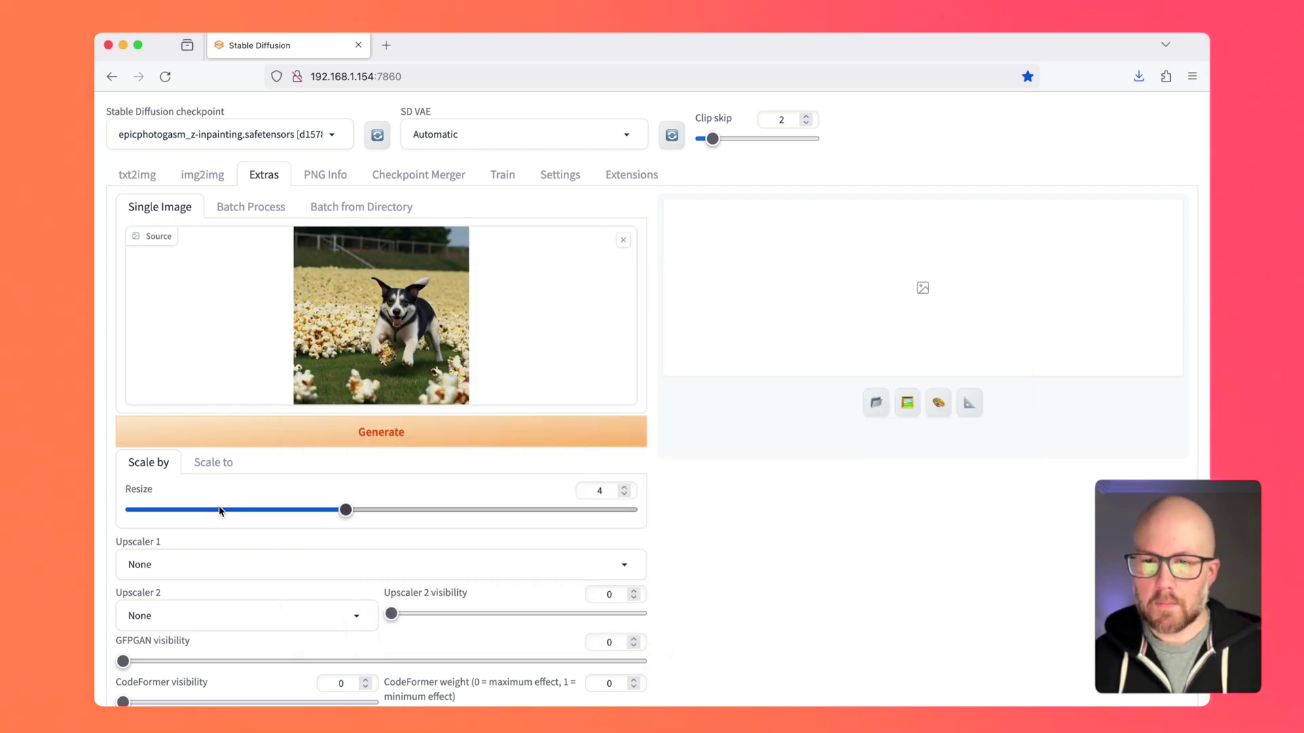
{"action": "left_click", "coordinate": [189, 512]}
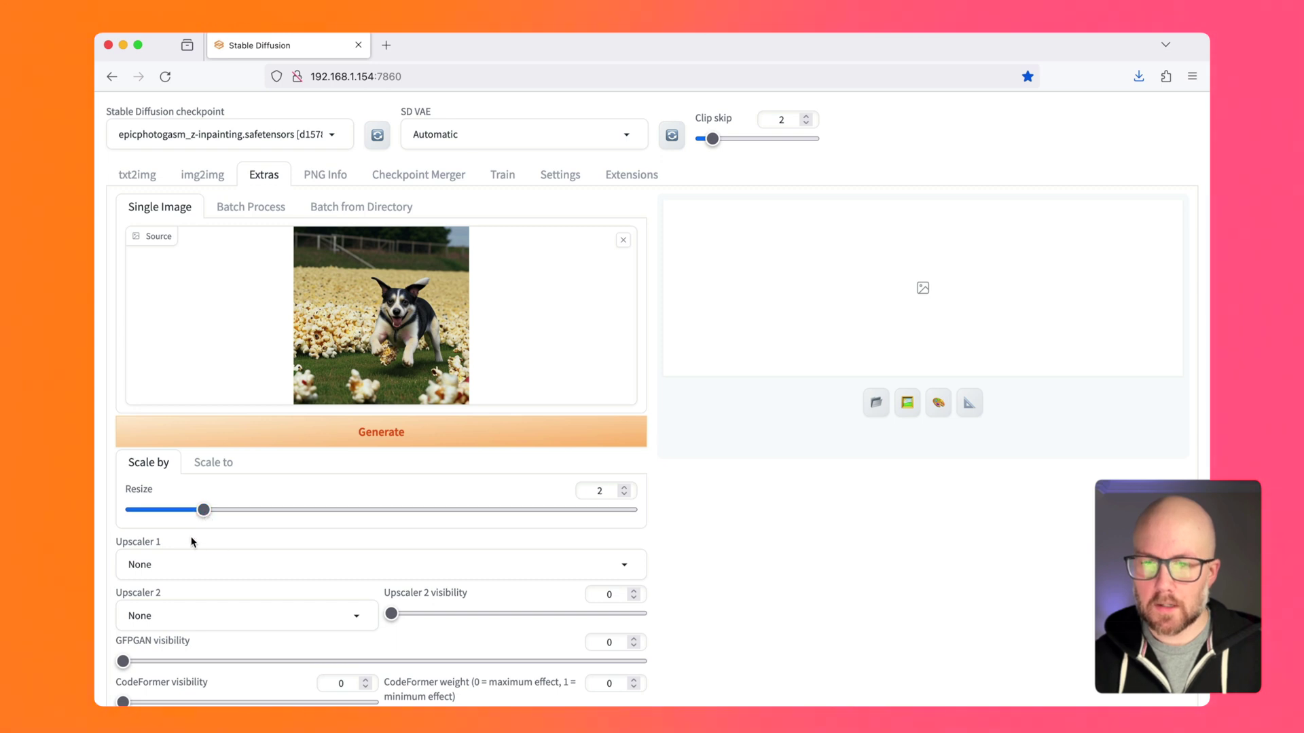
{"action": "left_click", "coordinate": [196, 565]}
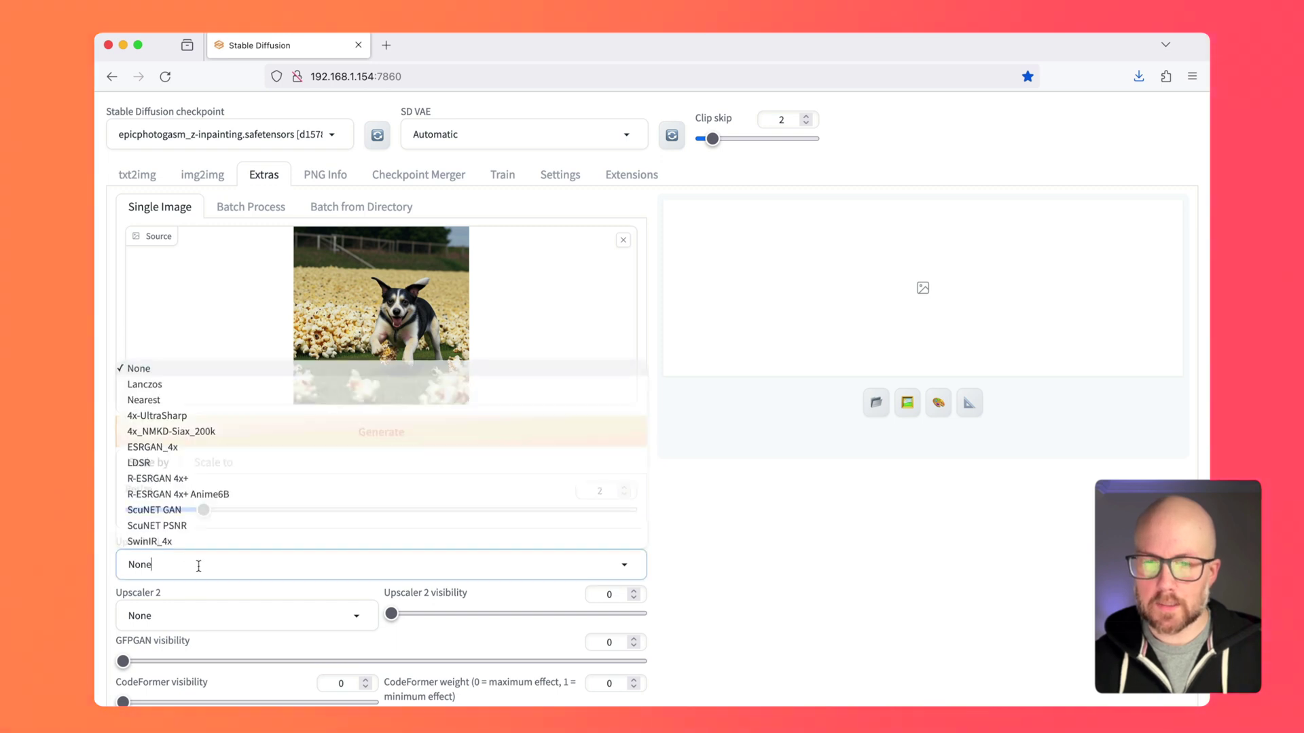
{"action": "left_click", "coordinate": [162, 415]}
{"action": "left_click", "coordinate": [258, 434]}
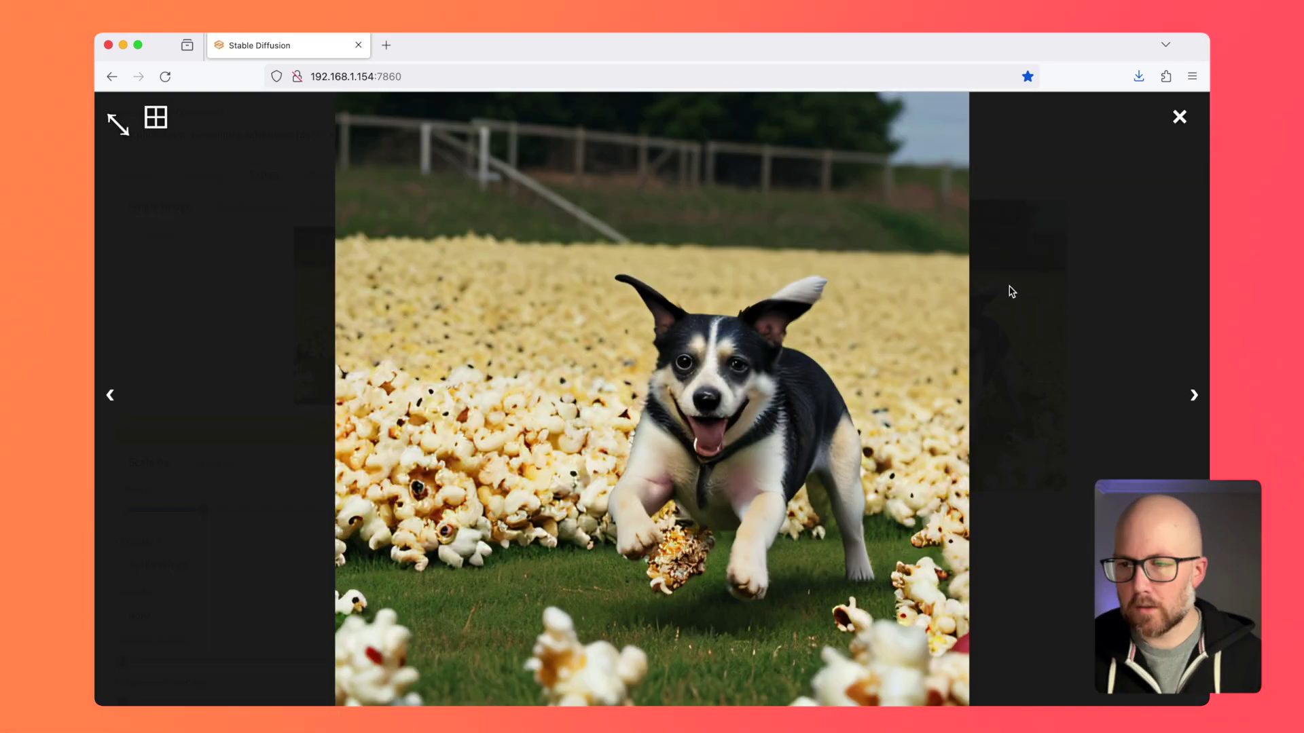
View the upscaled dog image full screen, then close the lightbox
{"action": "left_click", "coordinate": [1011, 291]}
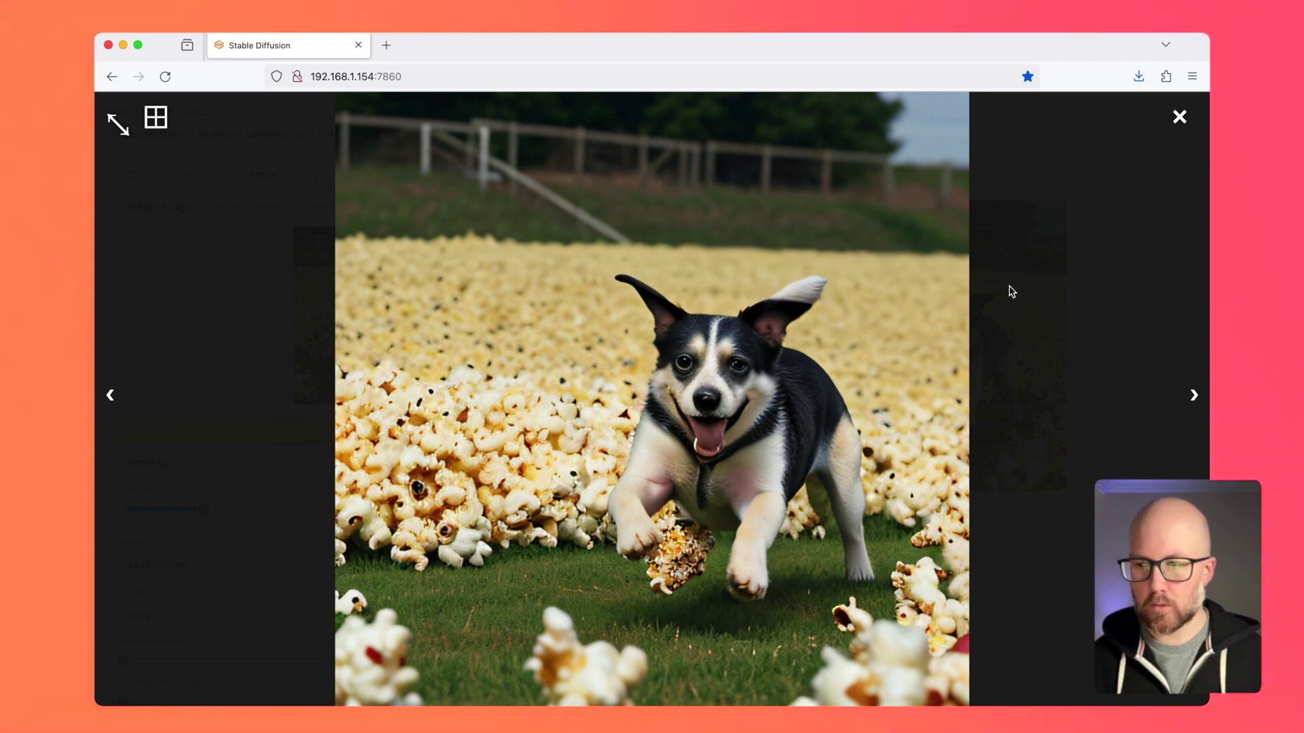
{"action": "left_click", "coordinate": [1011, 292]}
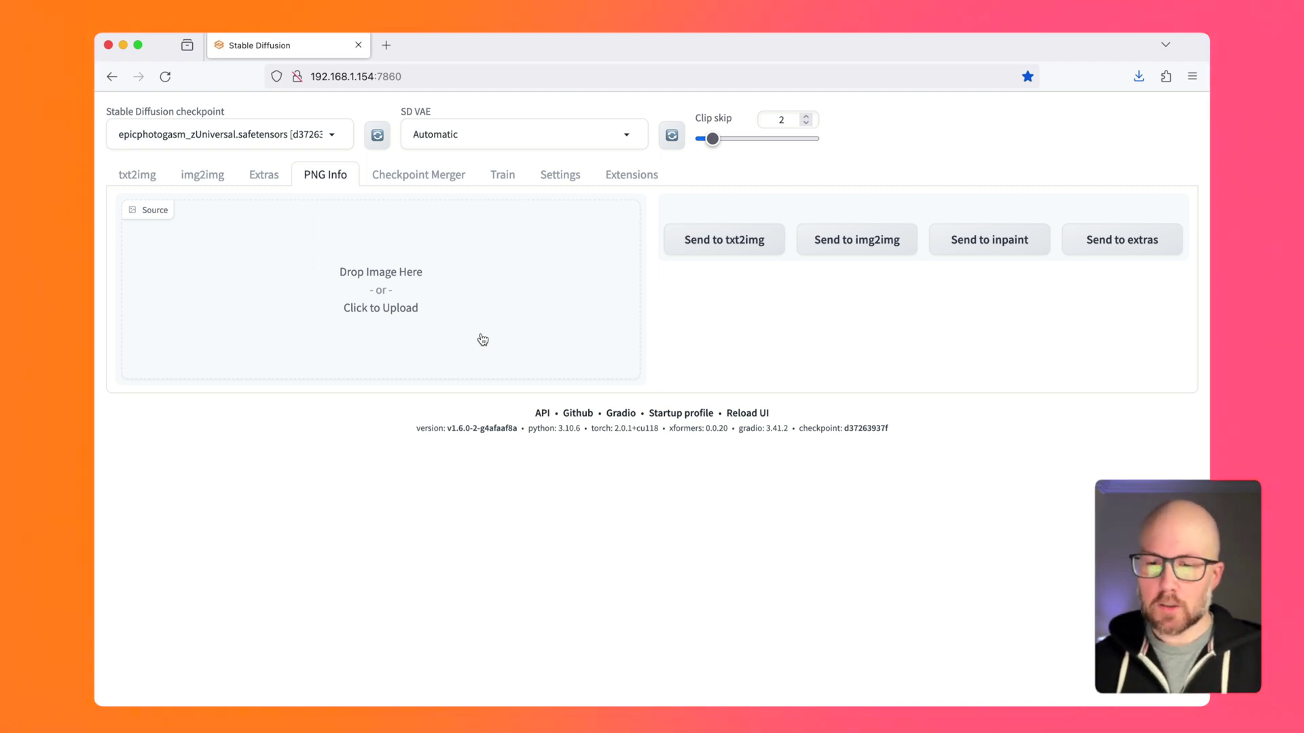
Drop the 00013 dog PNG from the file browser into PNG Info to read its parameters
{"action": "key", "text": "super+Tab"}
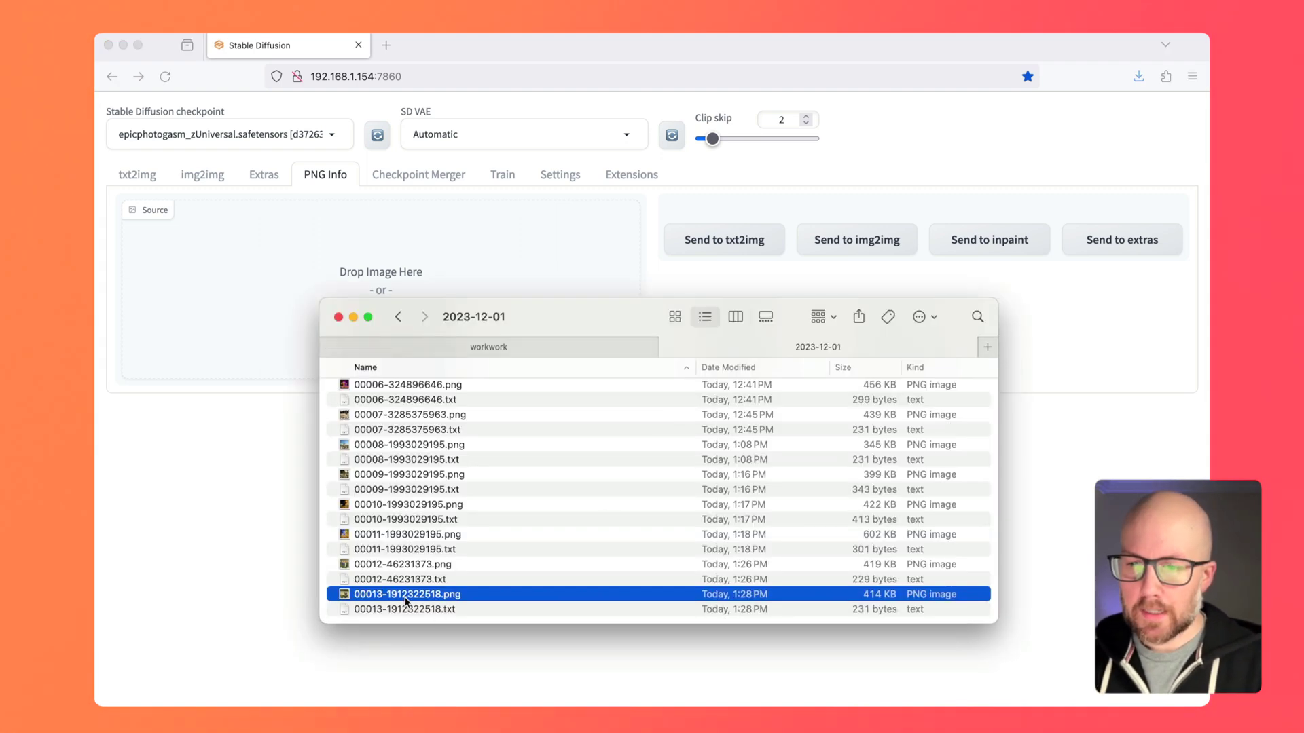
{"action": "mouse_move", "coordinate": [388, 593]}
{"action": "left_mouse_down"}
{"action": "mouse_move", "coordinate": [345, 576]}
{"action": "mouse_move", "coordinate": [250, 290]}
{"action": "left_mouse_up"}
{"action": "left_click", "coordinate": [258, 433]}
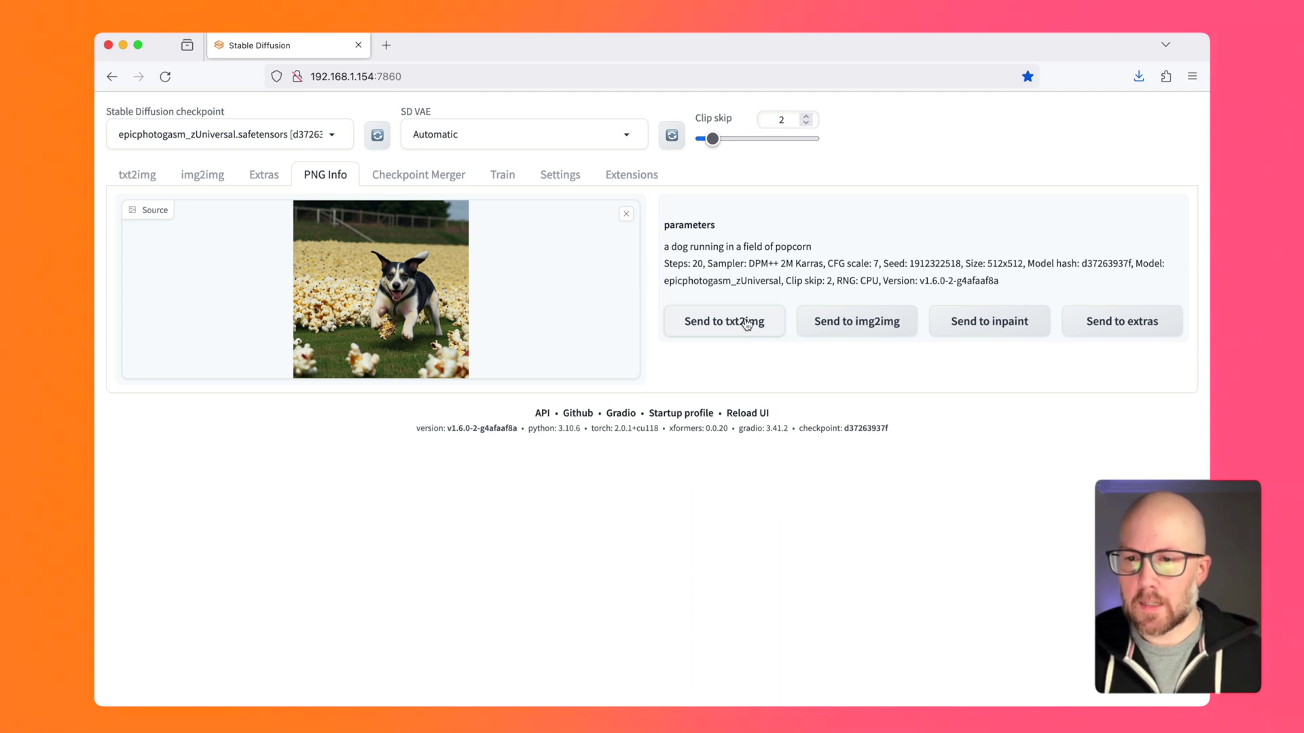
{"action": "left_click", "coordinate": [747, 324]}
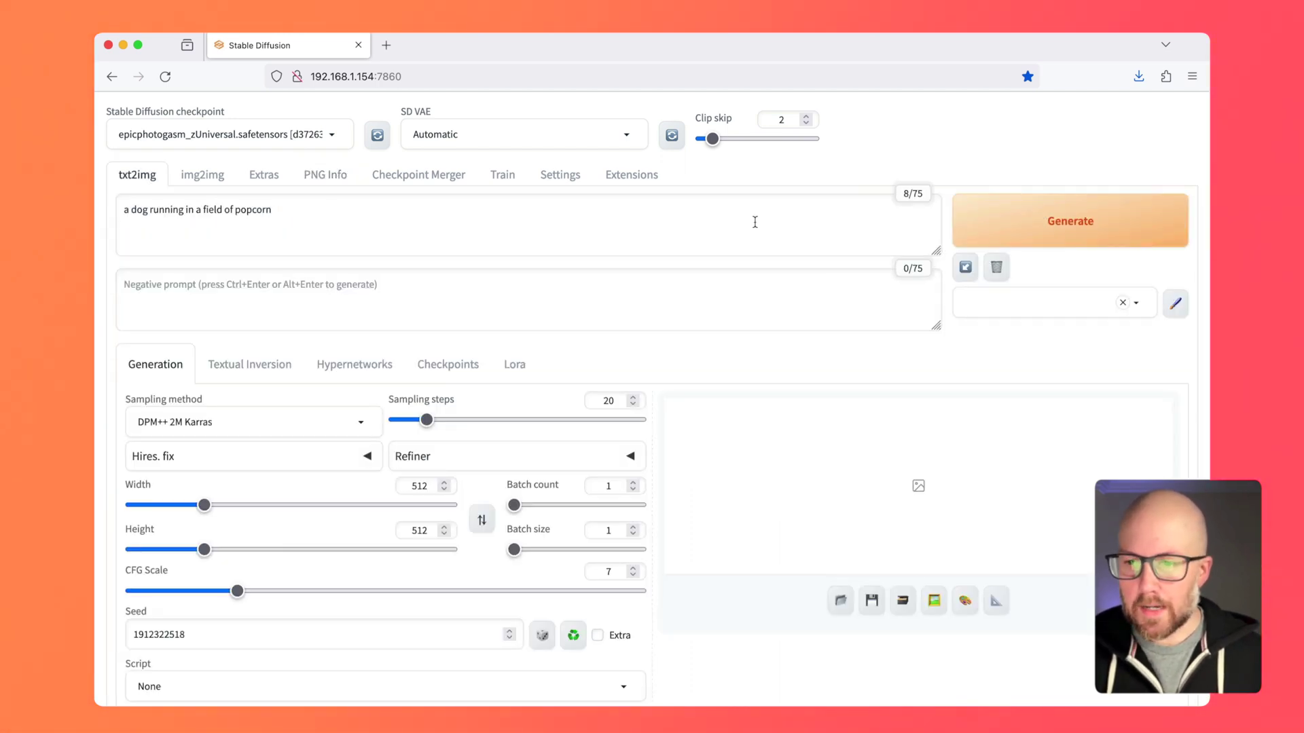
{"action": "left_click", "coordinate": [968, 234]}
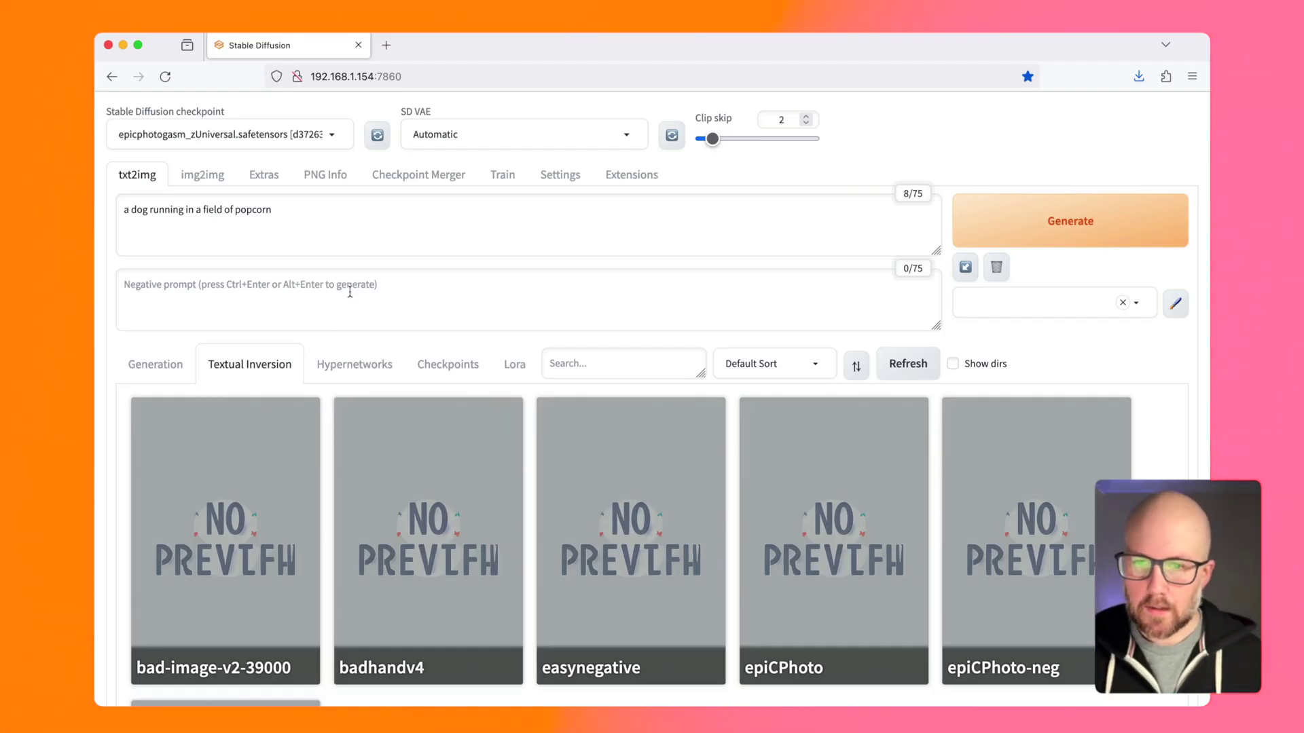
Add the badhandv4 and easynegative embeddings to the negative prompt
{"action": "left_click", "coordinate": [281, 317]}
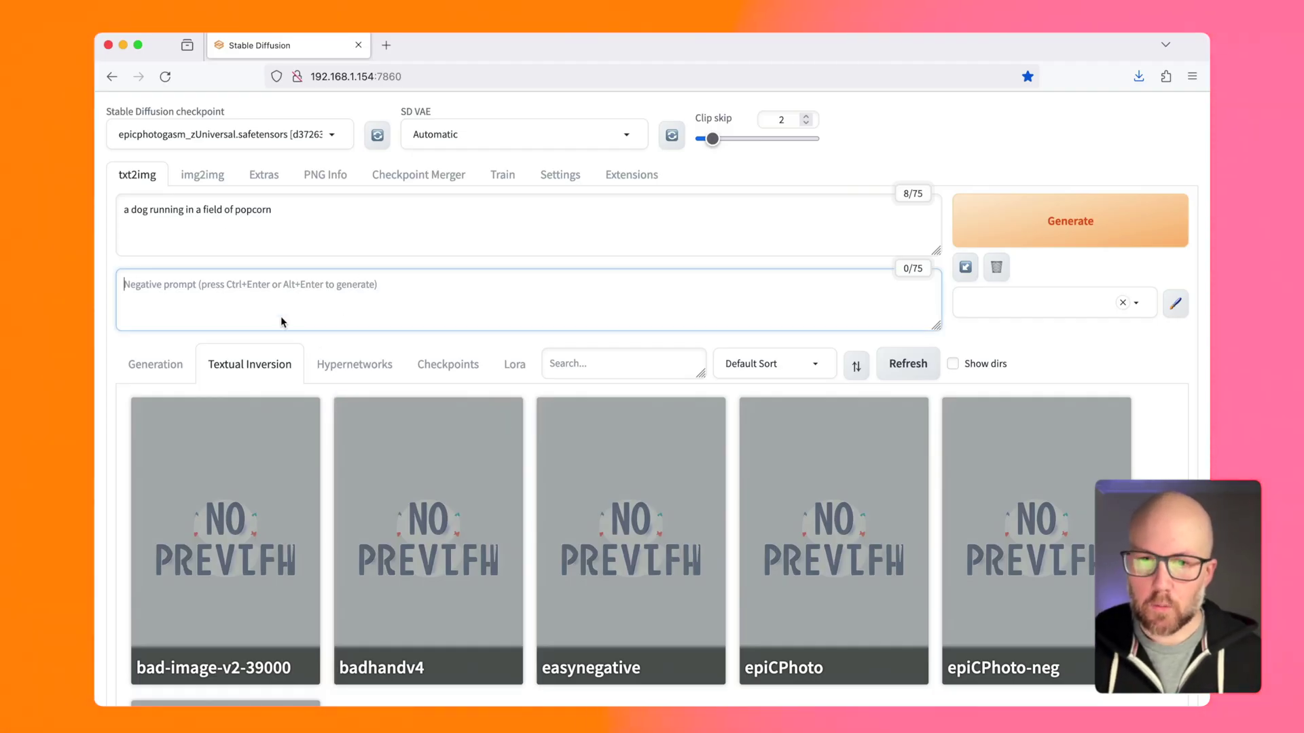
{"action": "scroll", "coordinate": [430, 388], "scroll_direction": "down", "scroll_amount": 1}
{"action": "left_click", "coordinate": [431, 388]}
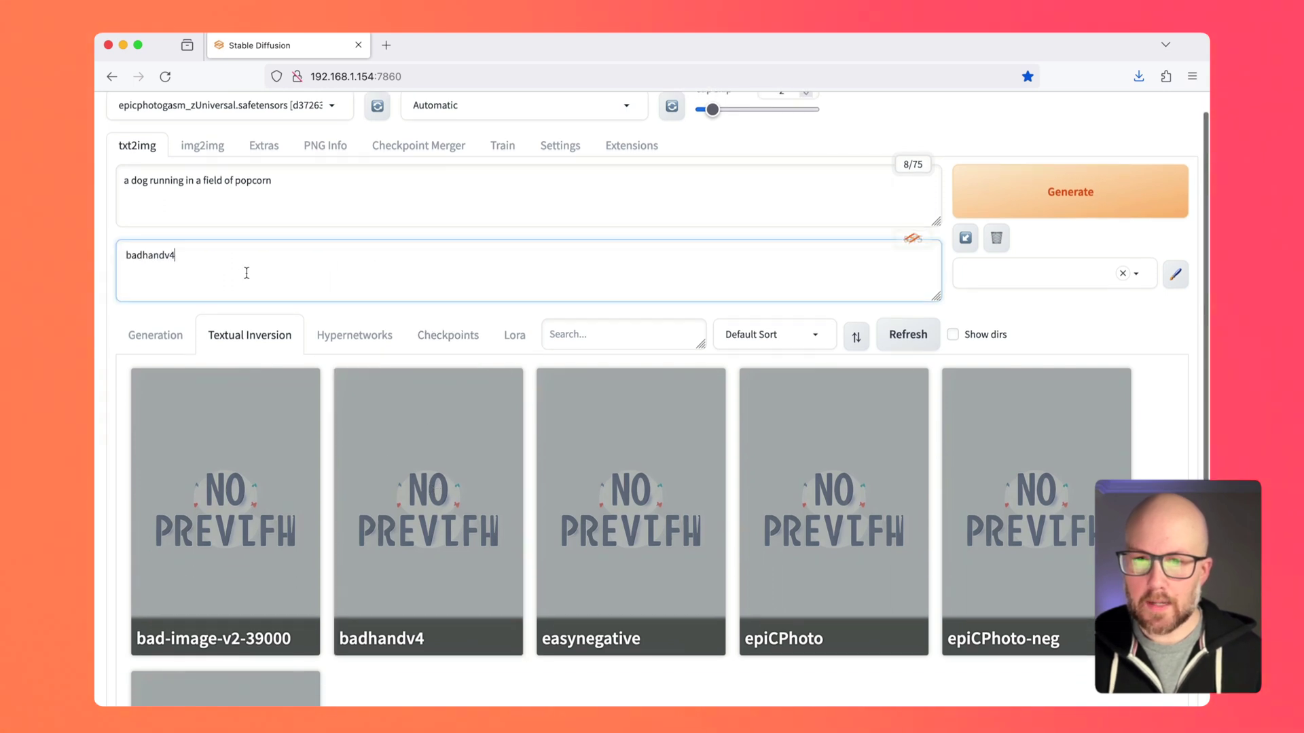
{"action": "type", "text": ","}
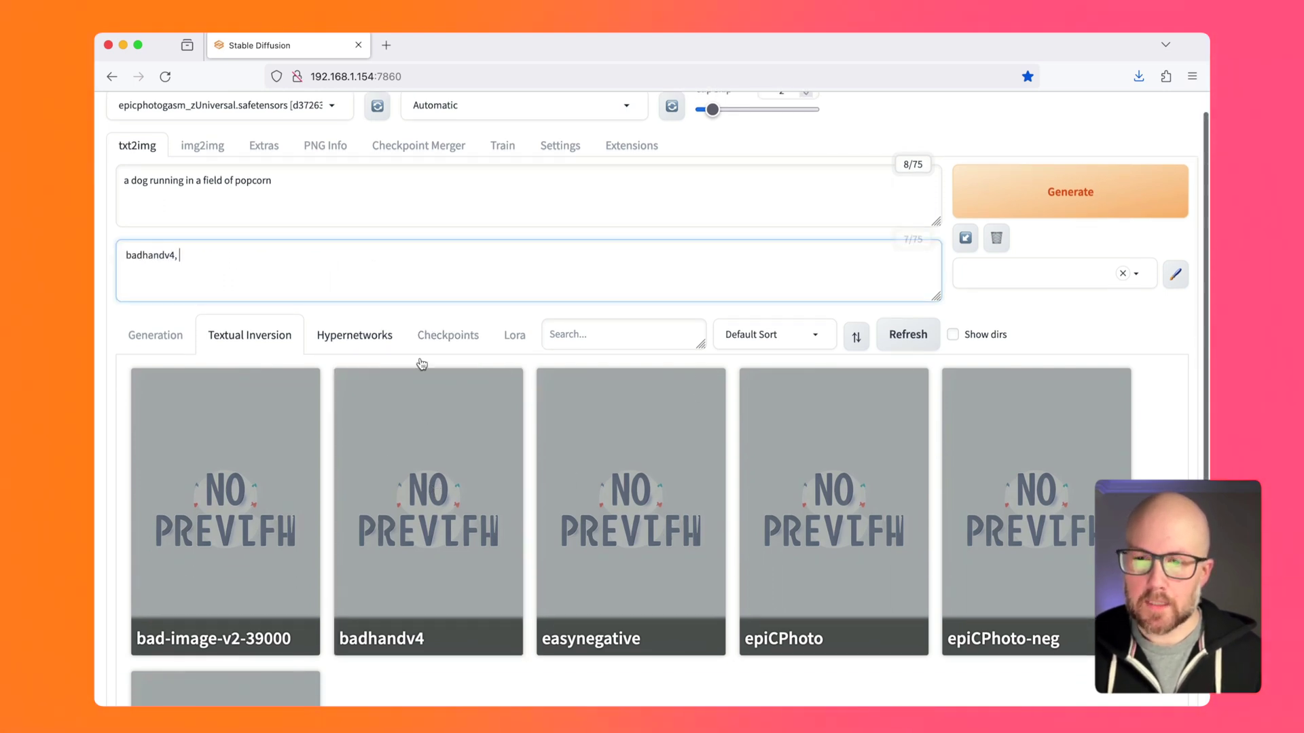
{"action": "left_click", "coordinate": [586, 490]}
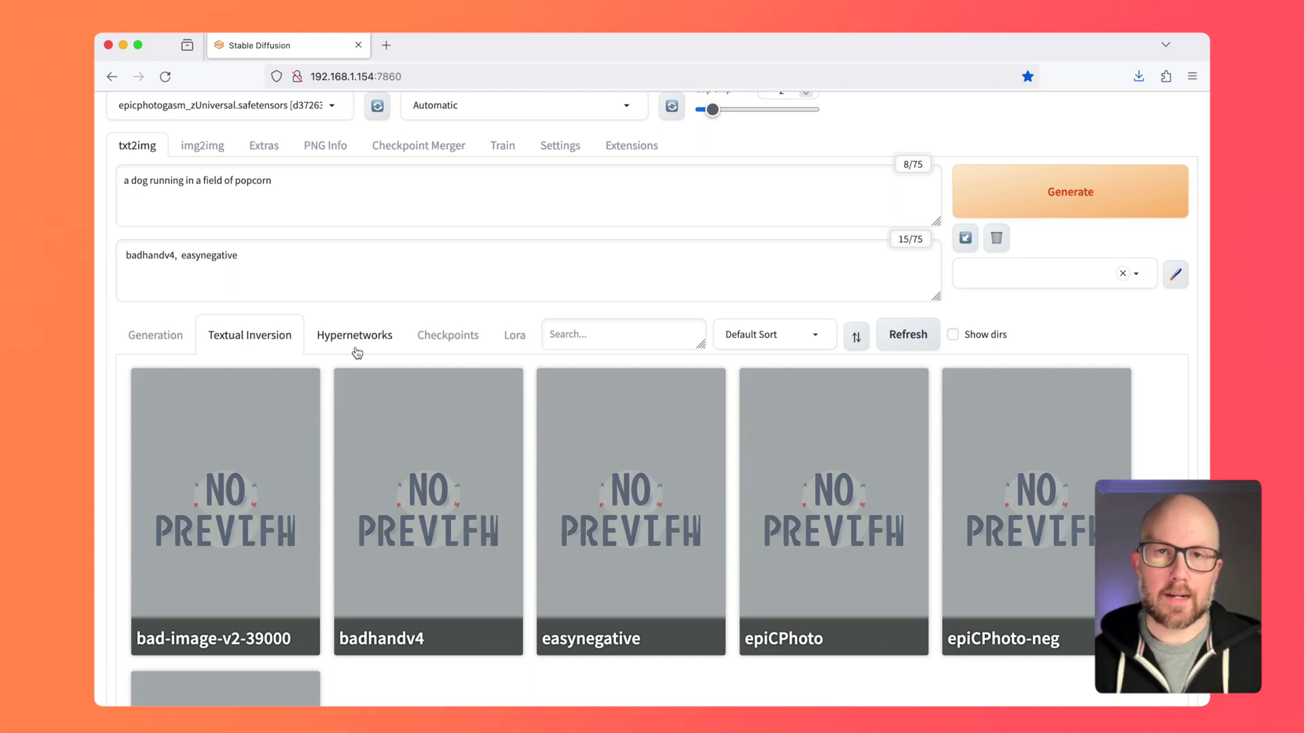
Delete all negative prompt text and show the Lora collection with neon_v1
{"action": "left_click_drag", "start_coordinate": [326, 268], "coordinate": [95, 242]}
{"action": "key", "text": "BackSpace"}
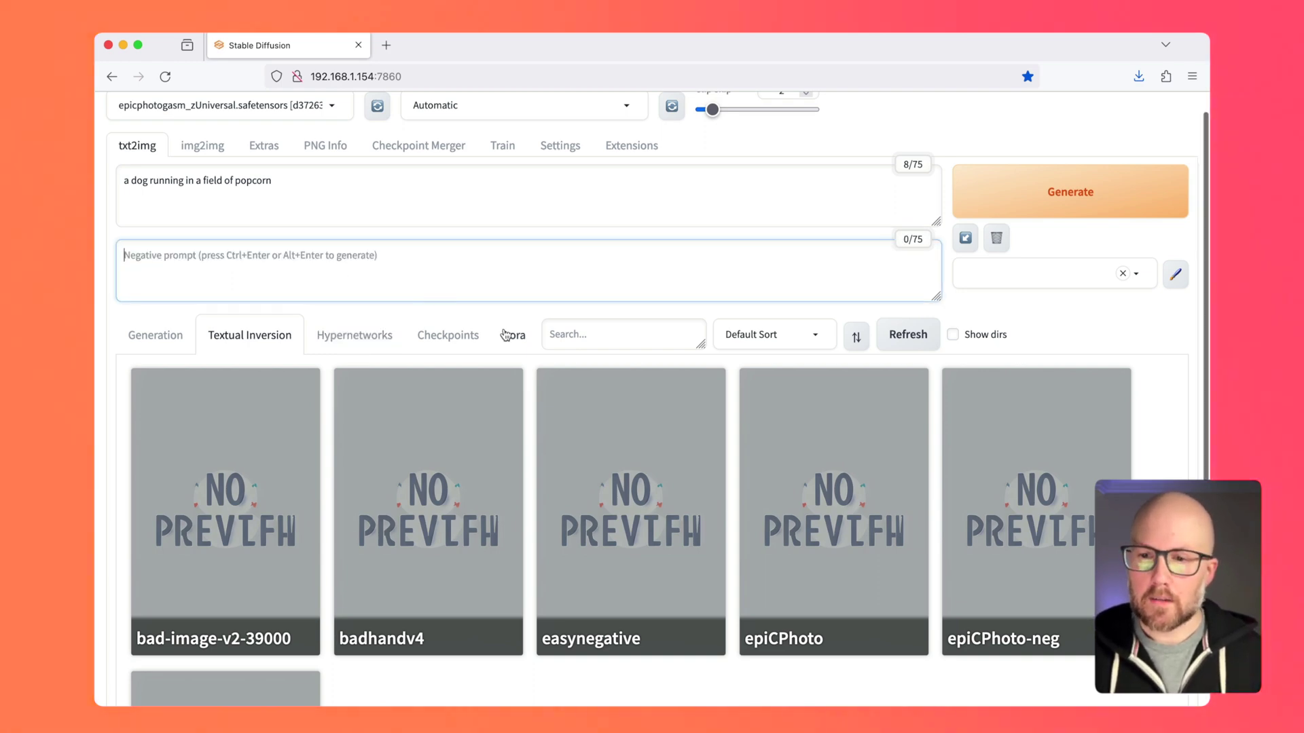
{"action": "left_click", "coordinate": [515, 335]}
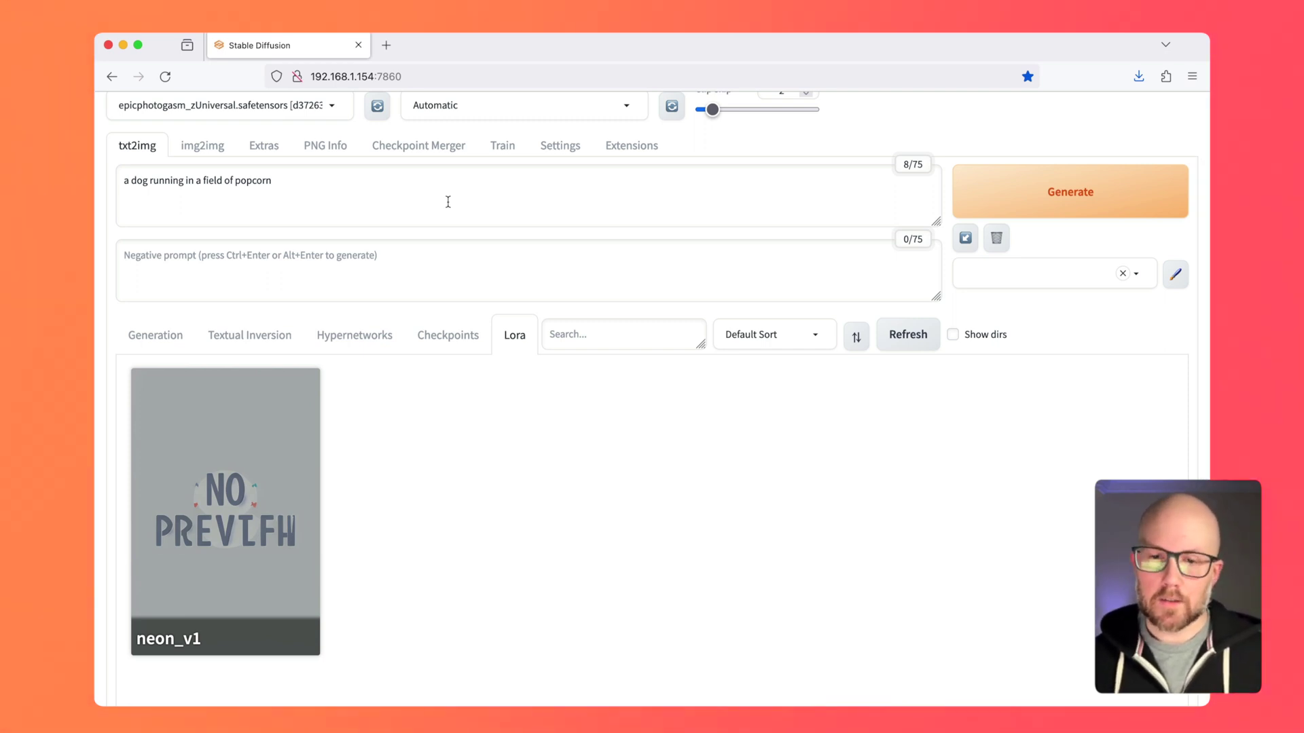
{"action": "mouse_move", "coordinate": [225, 489]}
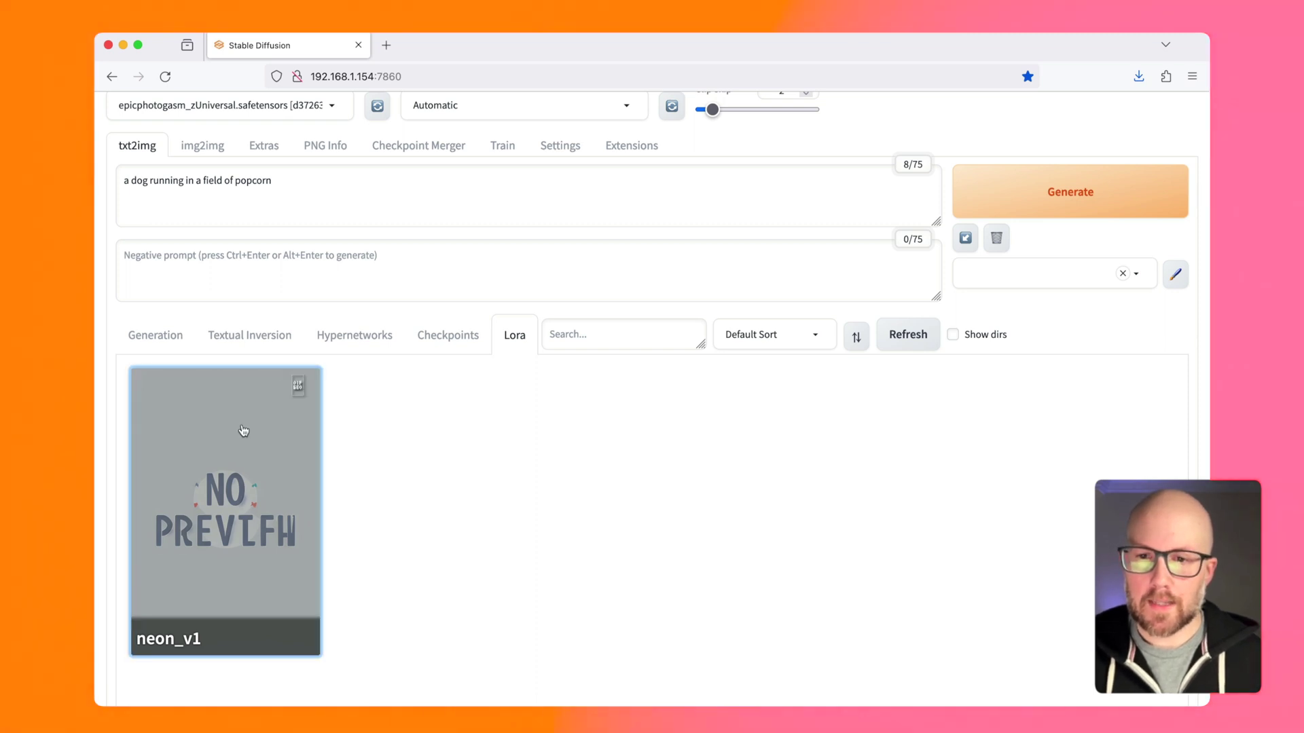
Add the neon_v1 LoRA at weight .7 and 'neon sign,' to the popcorn dog prompt
{"action": "left_click", "coordinate": [250, 410]}
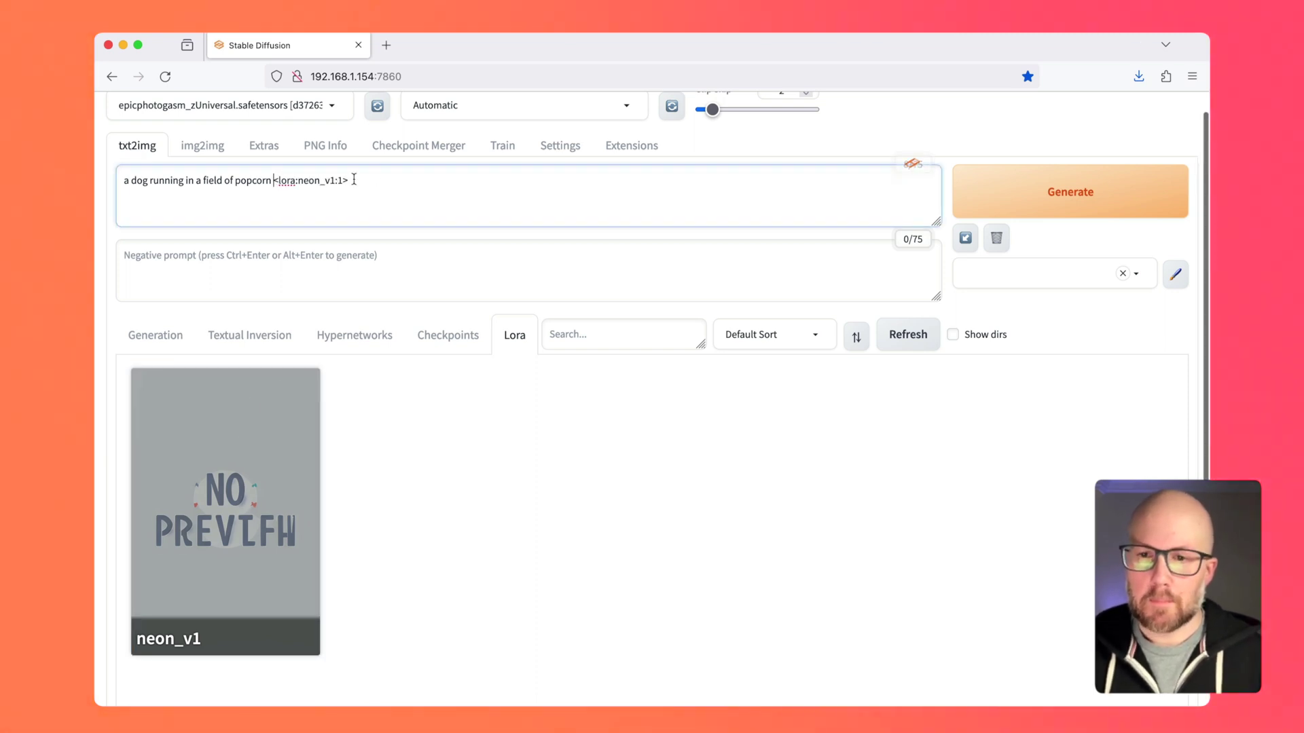
{"action": "left_click", "coordinate": [155, 336]}
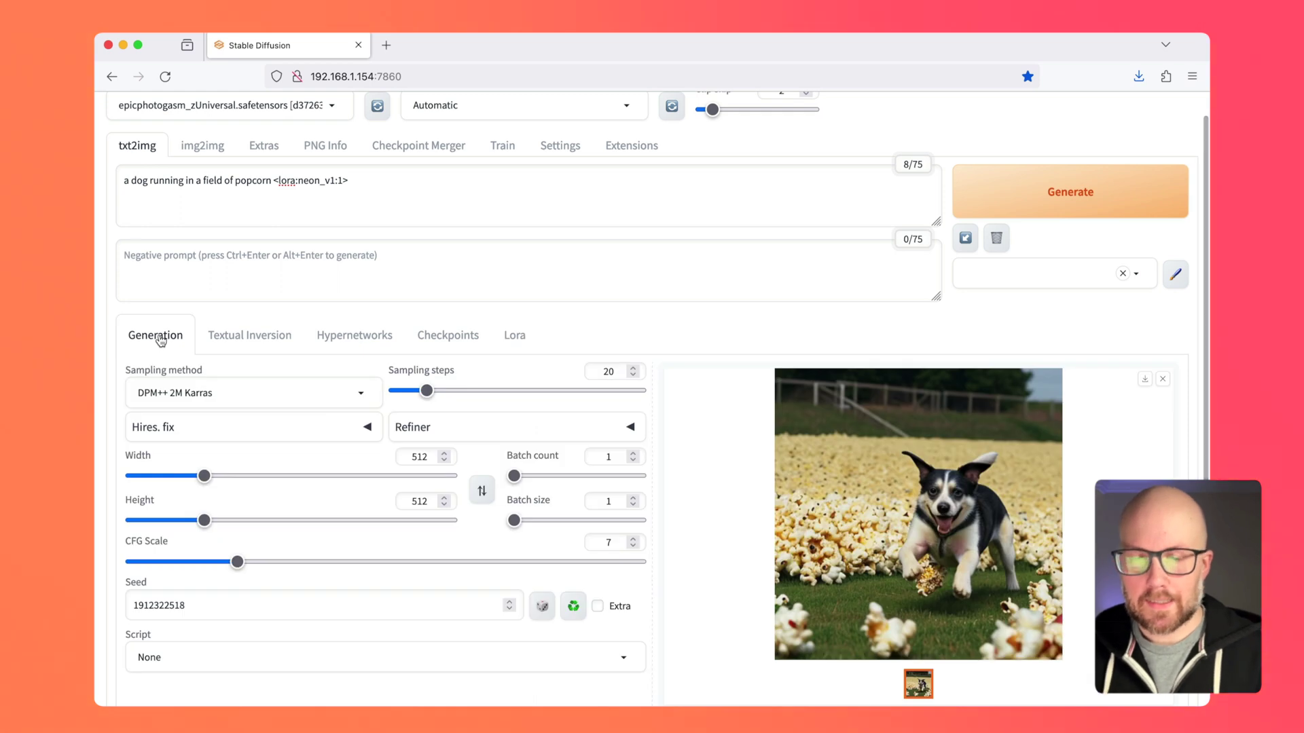
{"action": "left_click", "coordinate": [276, 180]}
{"action": "type", "text": ","}
{"action": "key", "text": "BackSpace"}
{"action": "type", "text": ".7"}
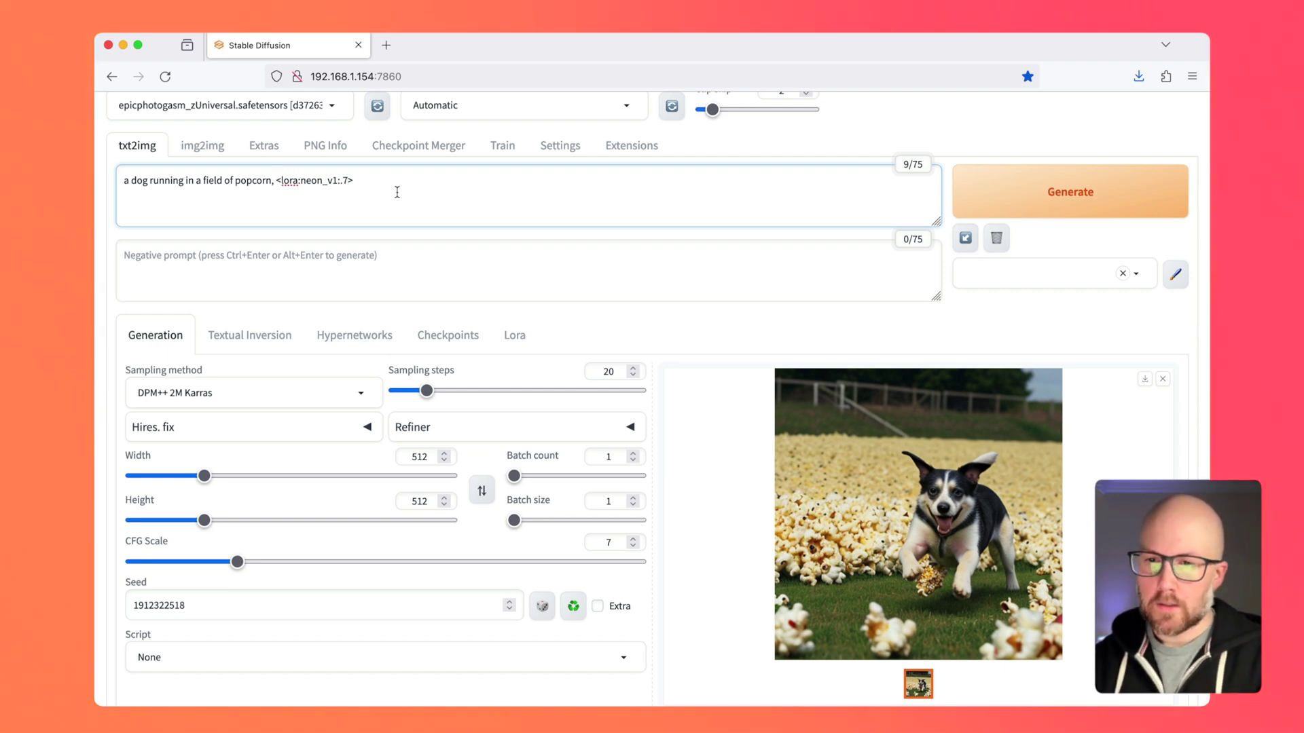
{"action": "type", "text": "neon sign,"}
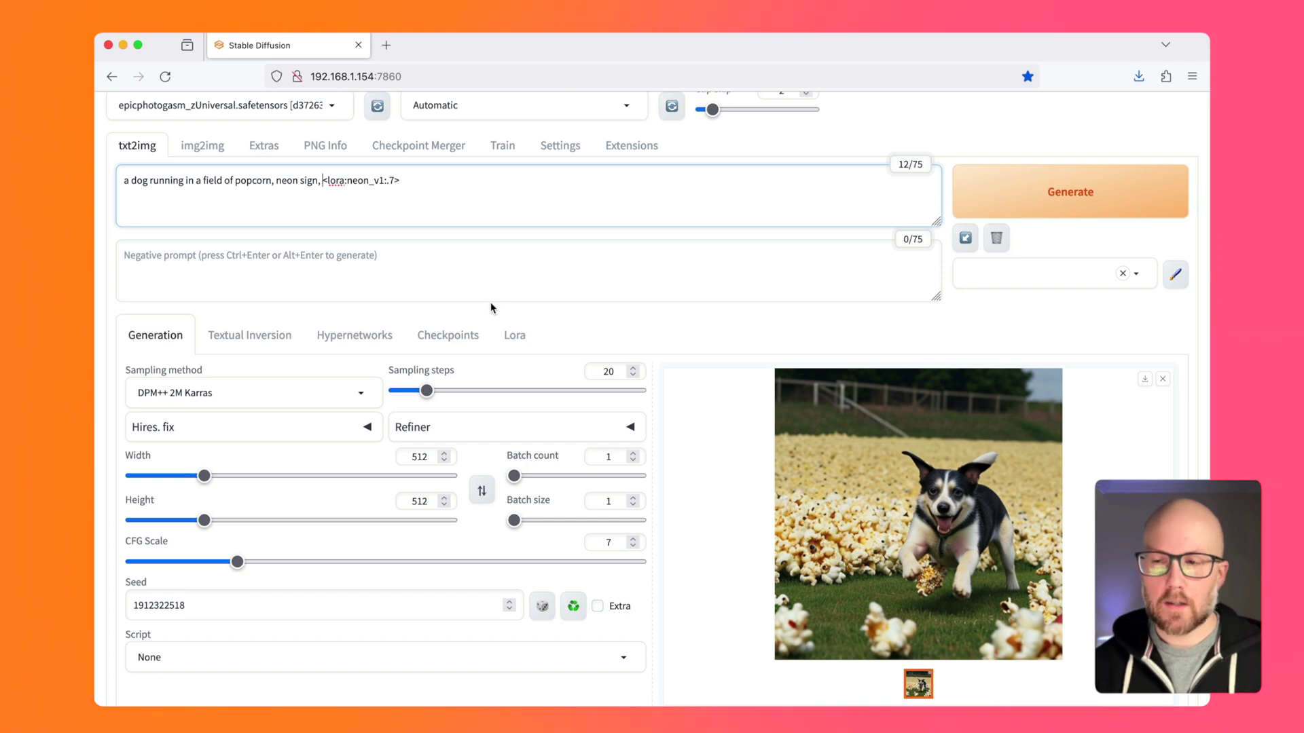
Generate the dog image with the neon_v1 LoRA and wait for rendering
{"action": "left_click", "coordinate": [1119, 201]}
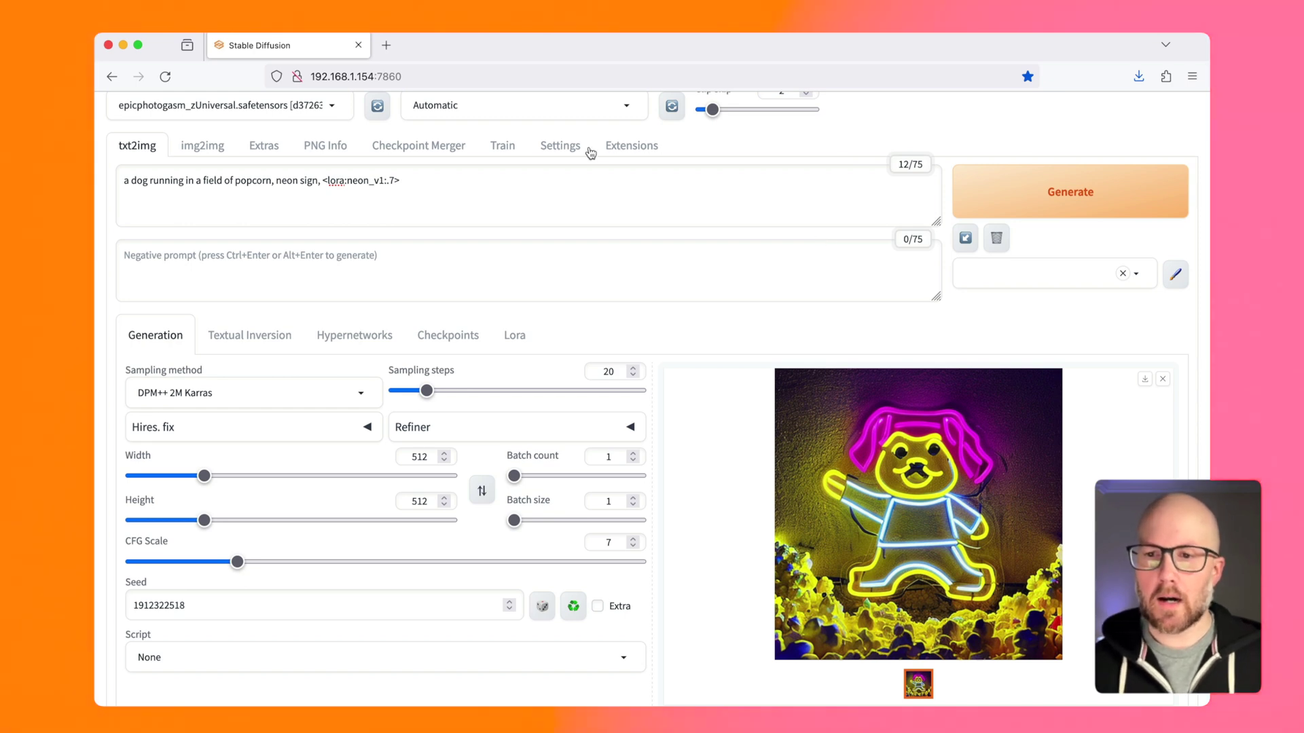
View the Checkpoint Merger form, then show the Extensions tab's Available list
{"action": "left_click", "coordinate": [462, 151]}
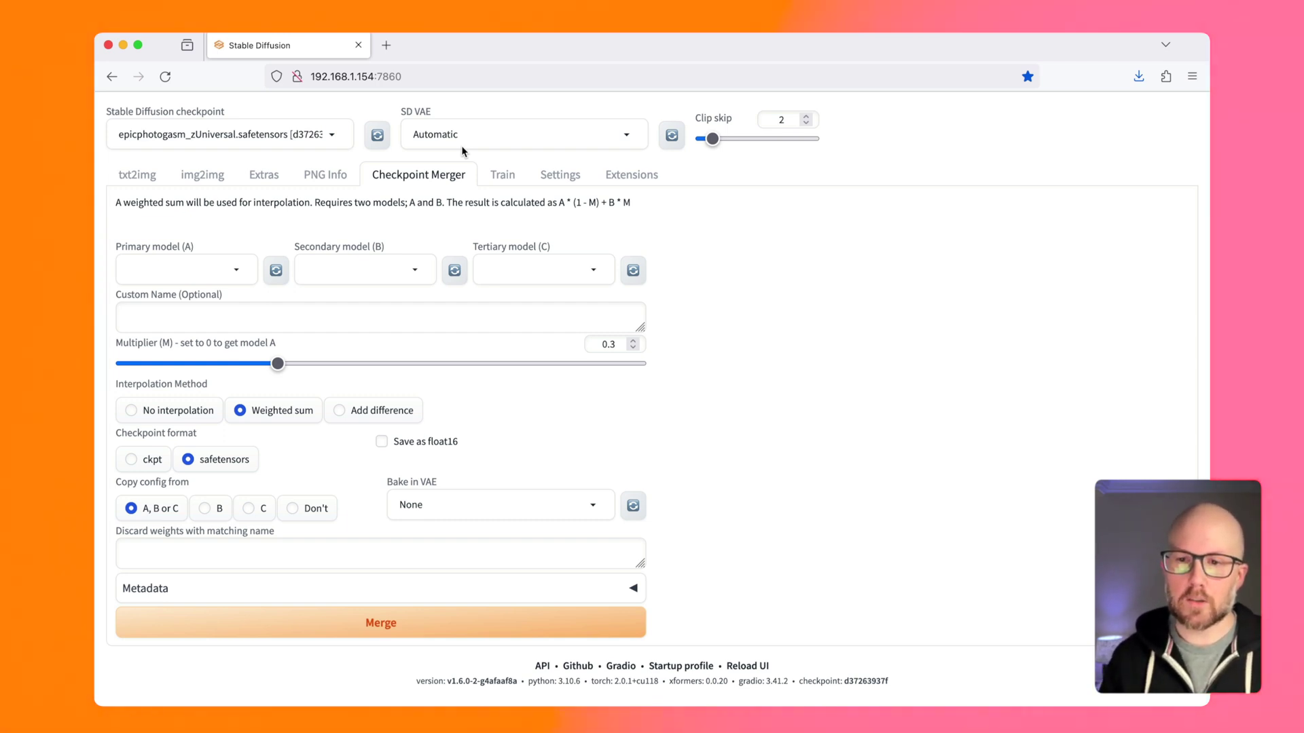
{"action": "left_click", "coordinate": [632, 175]}
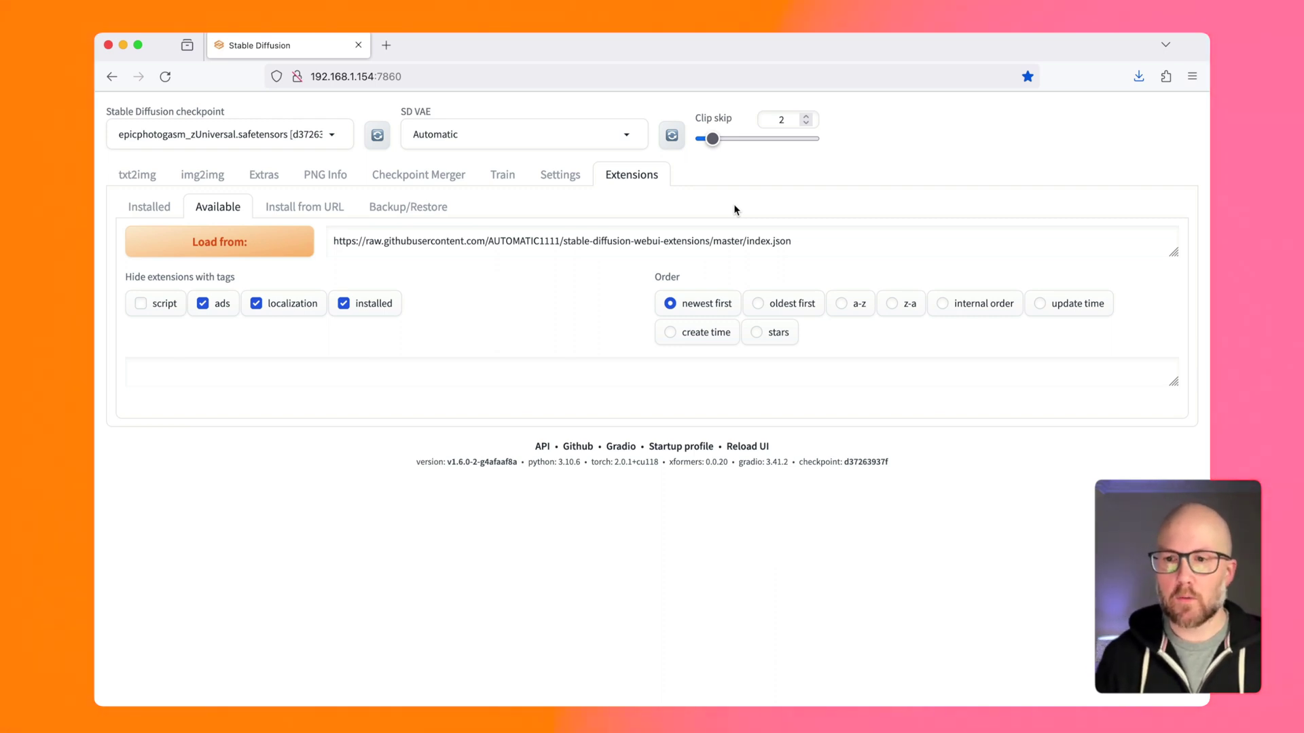
Hide script-tagged extensions, load the available list, and sort it by stars
{"action": "left_click", "coordinate": [141, 303]}
{"action": "left_click", "coordinate": [223, 243]}
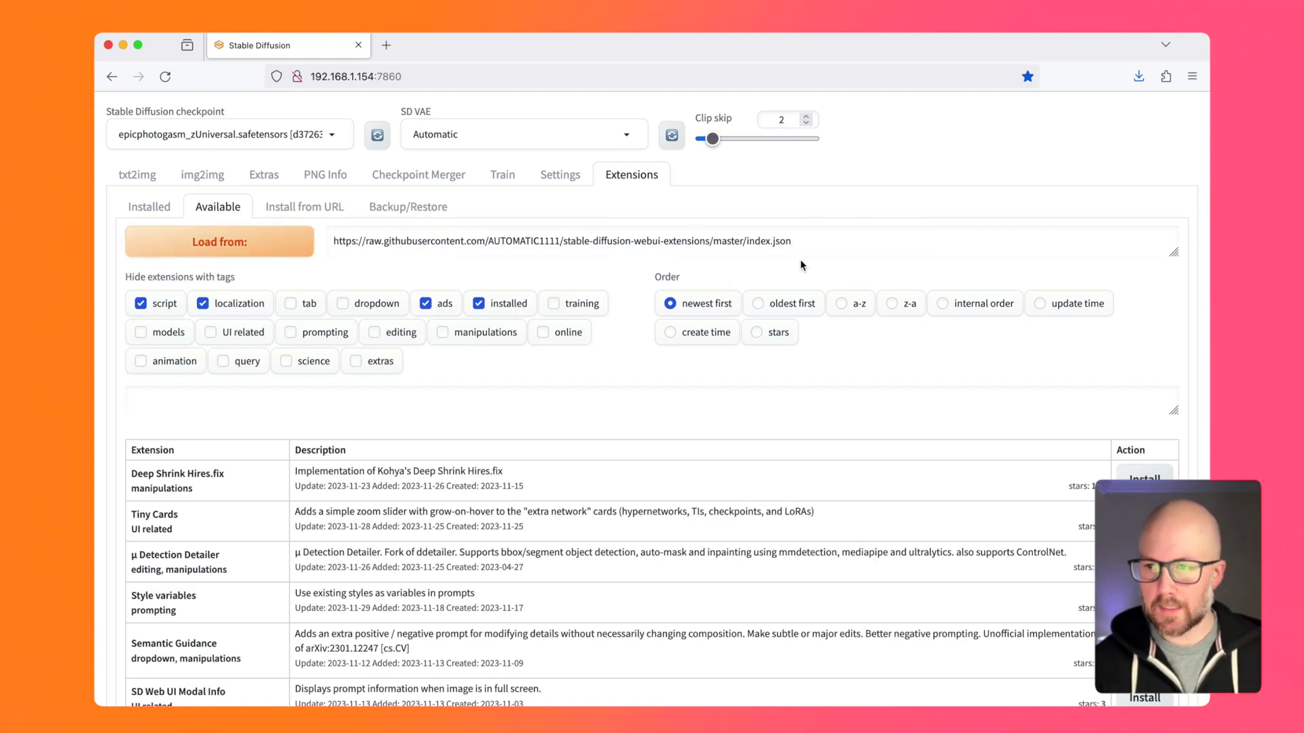
{"action": "scroll", "coordinate": [800, 260], "scroll_direction": "down", "scroll_amount": 1}
{"action": "scroll", "coordinate": [801, 263], "scroll_direction": "down", "scroll_amount": 1}
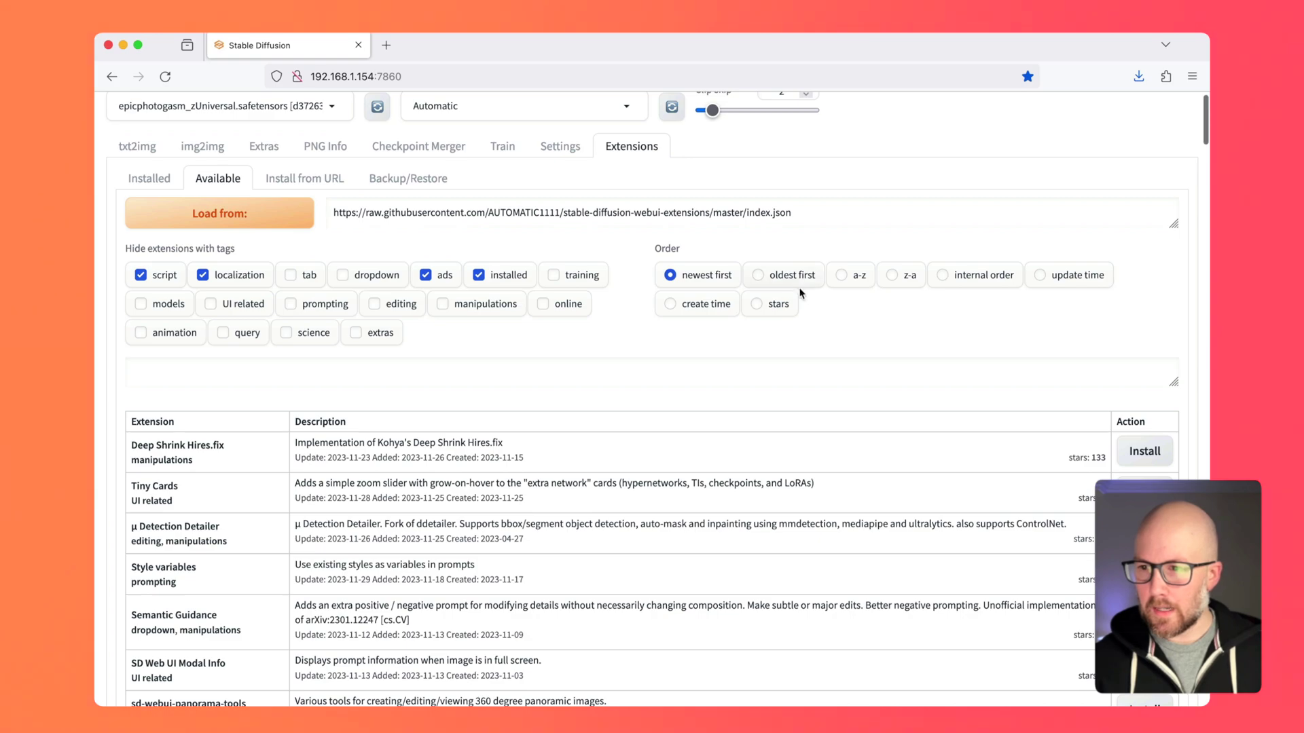
{"action": "left_click", "coordinate": [755, 304]}
{"action": "scroll", "coordinate": [906, 370], "scroll_direction": "down", "scroll_amount": 1}
{"action": "scroll", "coordinate": [644, 343], "scroll_direction": "down", "scroll_amount": 1}
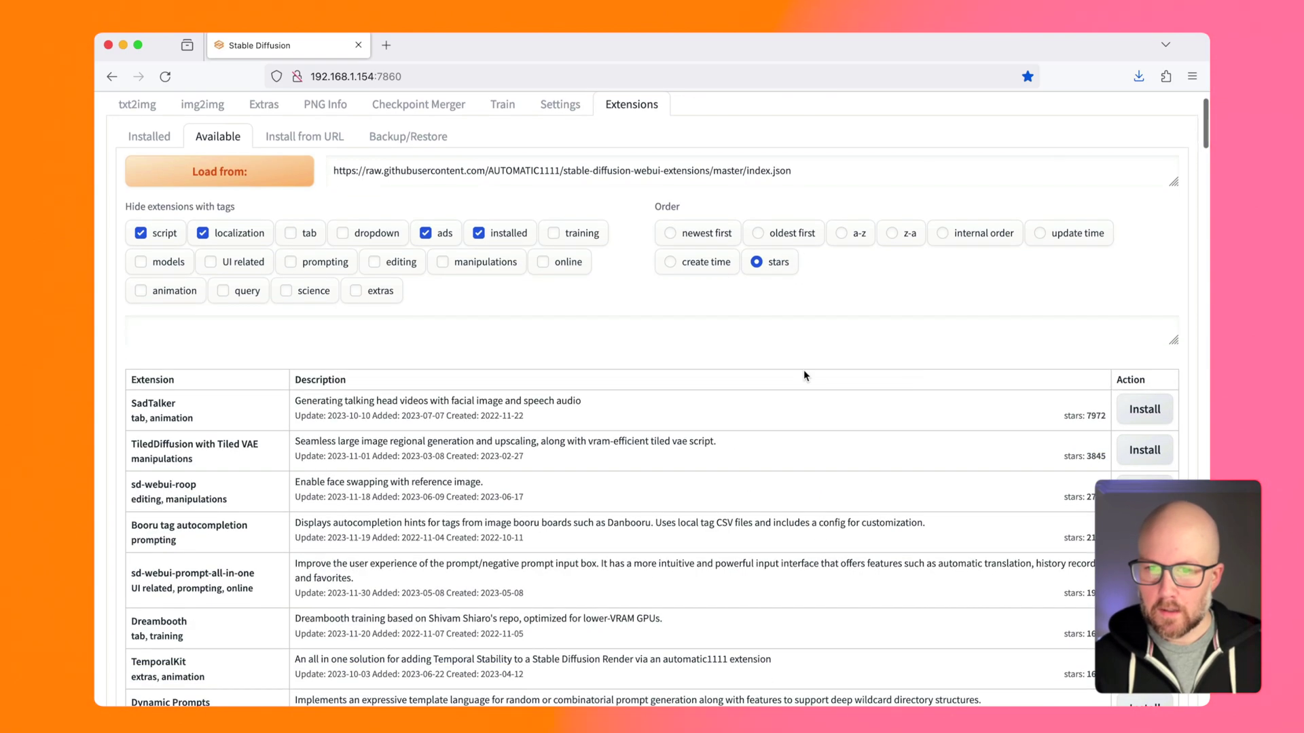
{"action": "scroll", "coordinate": [492, 332], "scroll_direction": "down", "scroll_amount": 3}
{"action": "scroll", "coordinate": [492, 332], "scroll_direction": "down", "scroll_amount": 1}
{"action": "scroll", "coordinate": [492, 331], "scroll_direction": "down", "scroll_amount": 5}
{"action": "scroll", "coordinate": [492, 331], "scroll_direction": "down", "scroll_amount": 5}
{"action": "scroll", "coordinate": [492, 331], "scroll_direction": "down", "scroll_amount": 5}
{"action": "scroll", "coordinate": [491, 330], "scroll_direction": "down", "scroll_amount": 5}
{"action": "scroll", "coordinate": [492, 331], "scroll_direction": "down", "scroll_amount": 5}
{"action": "scroll", "coordinate": [493, 331], "scroll_direction": "down", "scroll_amount": 5}
{"action": "scroll", "coordinate": [492, 330], "scroll_direction": "down", "scroll_amount": 5}
{"action": "scroll", "coordinate": [491, 330], "scroll_direction": "down", "scroll_amount": 2}
{"action": "scroll", "coordinate": [492, 331], "scroll_direction": "down", "scroll_amount": 2}
{"action": "scroll", "coordinate": [492, 330], "scroll_direction": "up", "scroll_amount": 5}
{"action": "scroll", "coordinate": [491, 331], "scroll_direction": "up", "scroll_amount": 5}
{"action": "scroll", "coordinate": [492, 331], "scroll_direction": "up", "scroll_amount": 5}
{"action": "scroll", "coordinate": [492, 330], "scroll_direction": "up", "scroll_amount": 15}
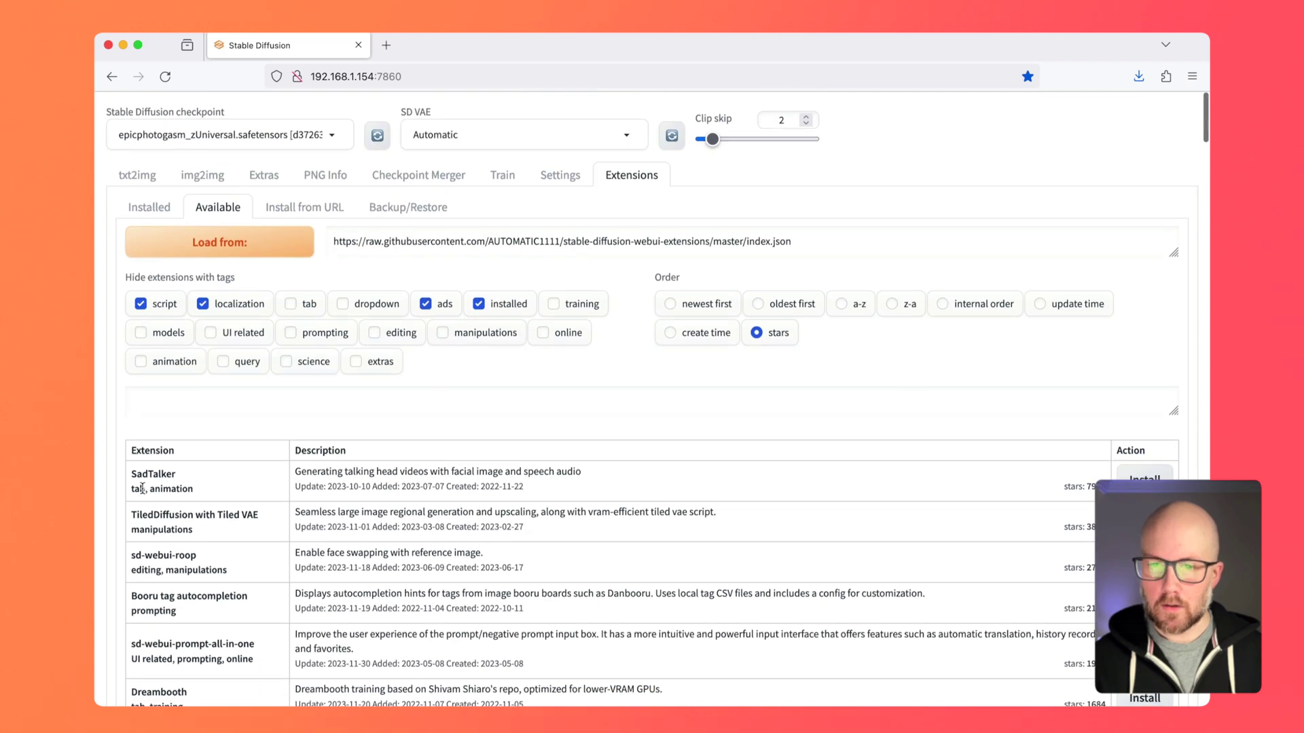
Open SadTalker's GitHub repository and play its README demo video
{"action": "left_click", "coordinate": [152, 476]}
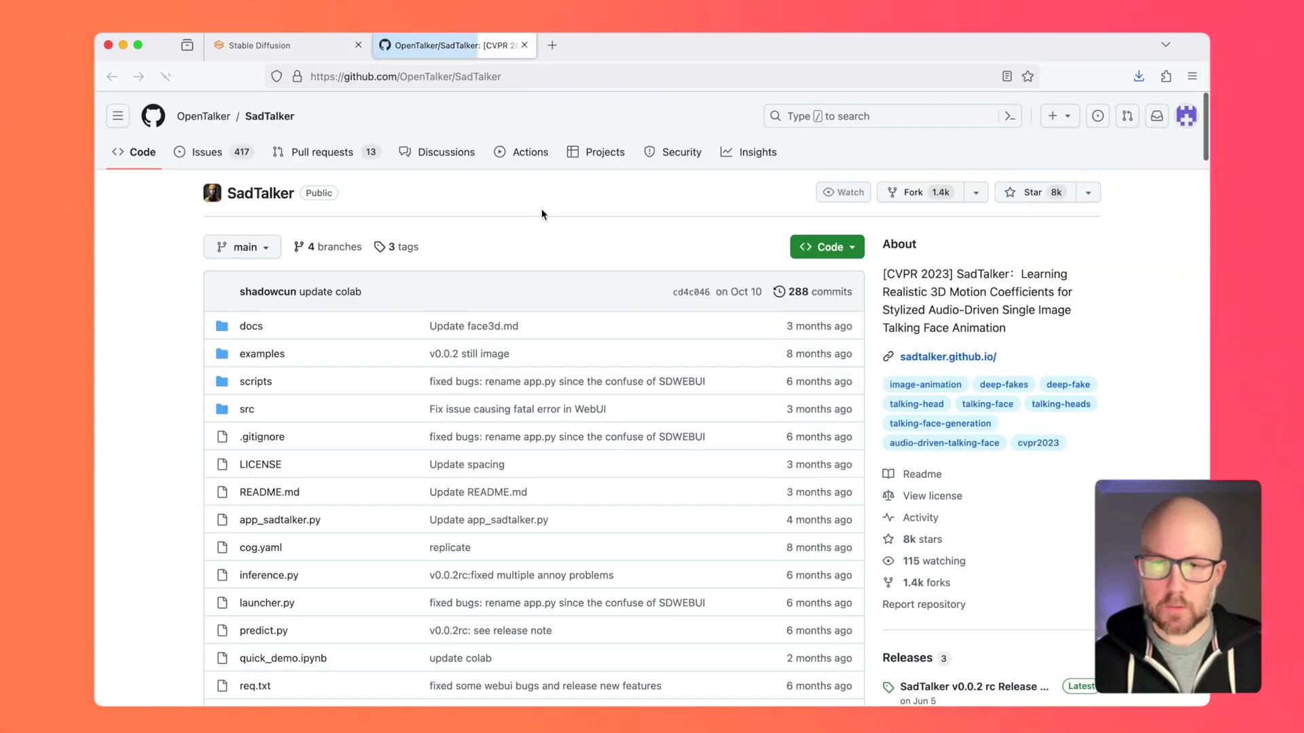
{"action": "scroll", "coordinate": [541, 215], "scroll_direction": "down", "scroll_amount": 1}
{"action": "scroll", "coordinate": [541, 210], "scroll_direction": "down", "scroll_amount": 5}
{"action": "scroll", "coordinate": [541, 208], "scroll_direction": "down", "scroll_amount": 5}
{"action": "scroll", "coordinate": [541, 209], "scroll_direction": "down", "scroll_amount": 5}
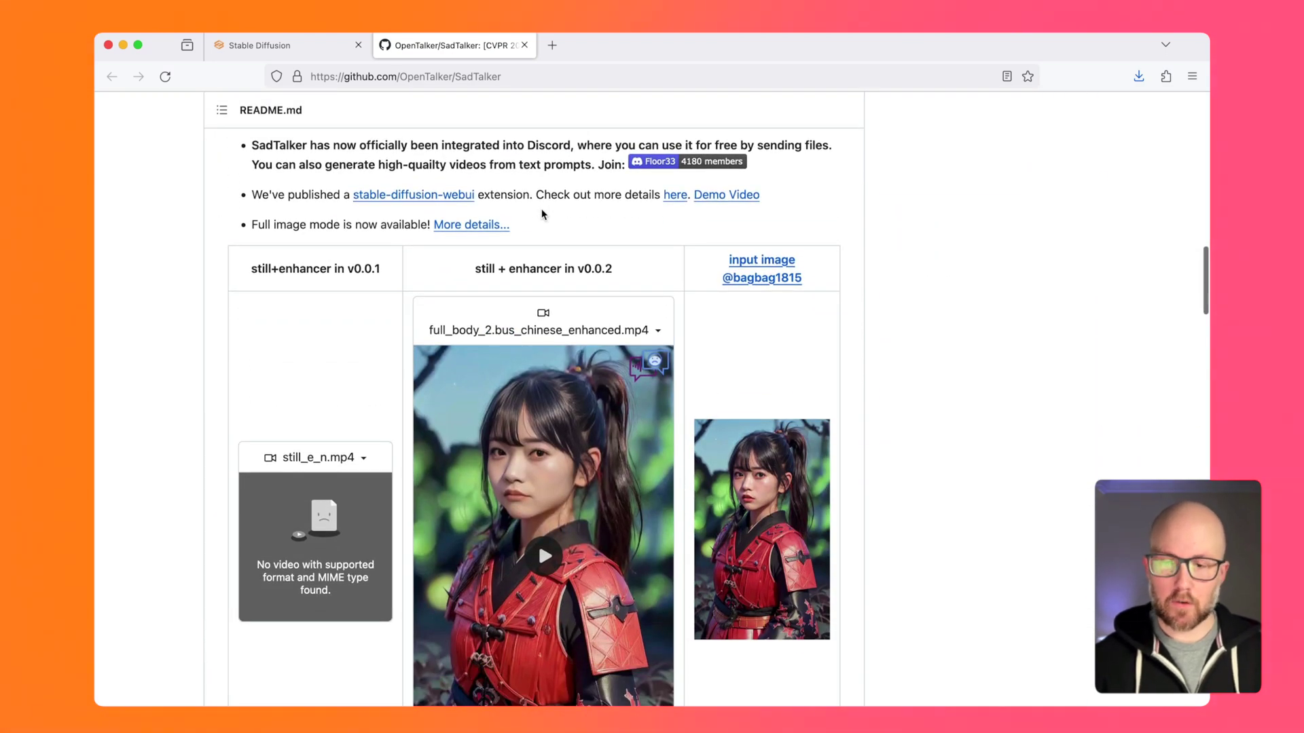
{"action": "scroll", "coordinate": [541, 209], "scroll_direction": "down", "scroll_amount": 1}
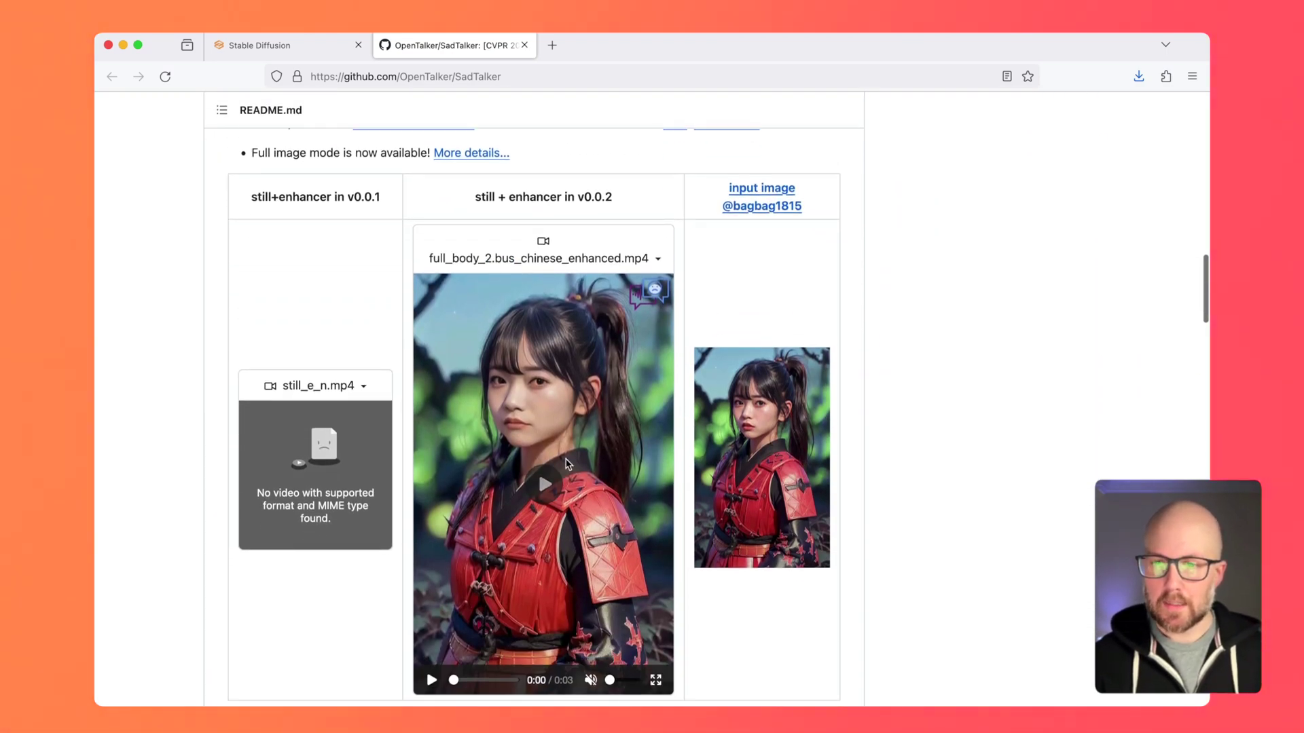
{"action": "left_click", "coordinate": [567, 465]}
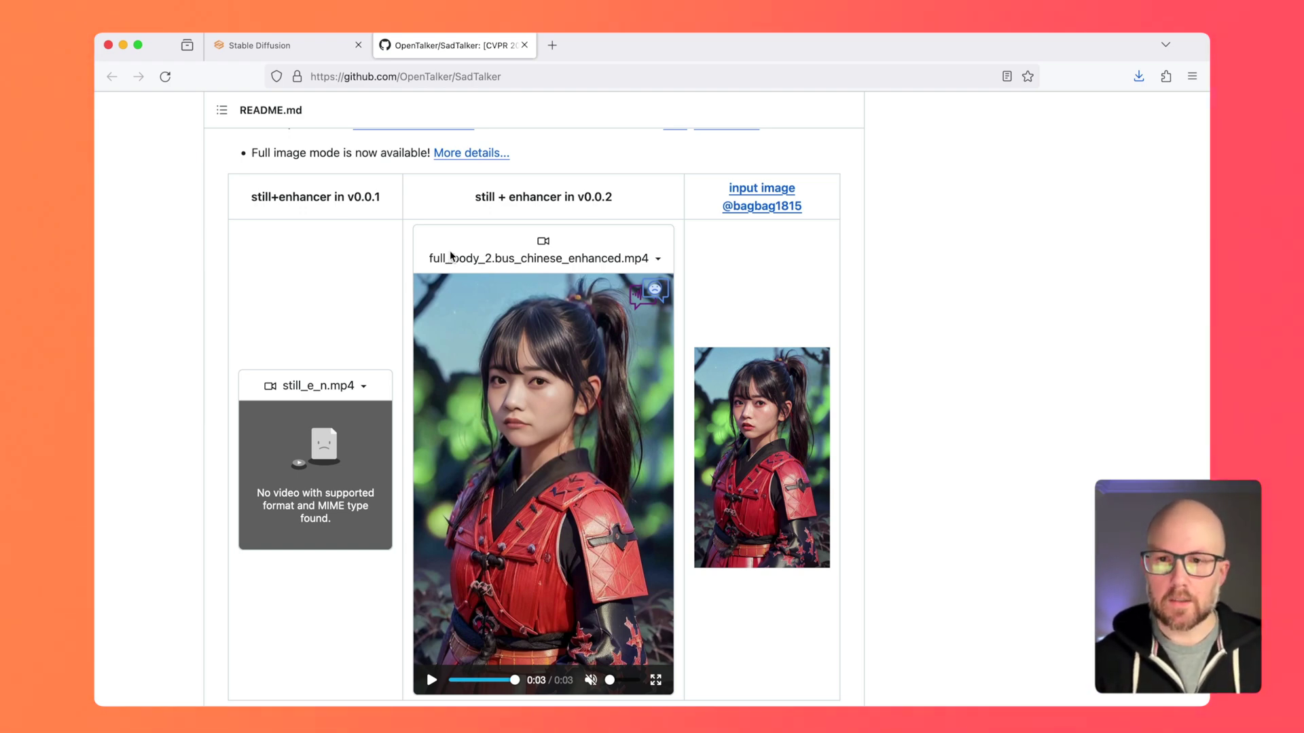
Return to the Stable Diffusion web UI extensions page in the browser
{"action": "left_click", "coordinate": [255, 45]}
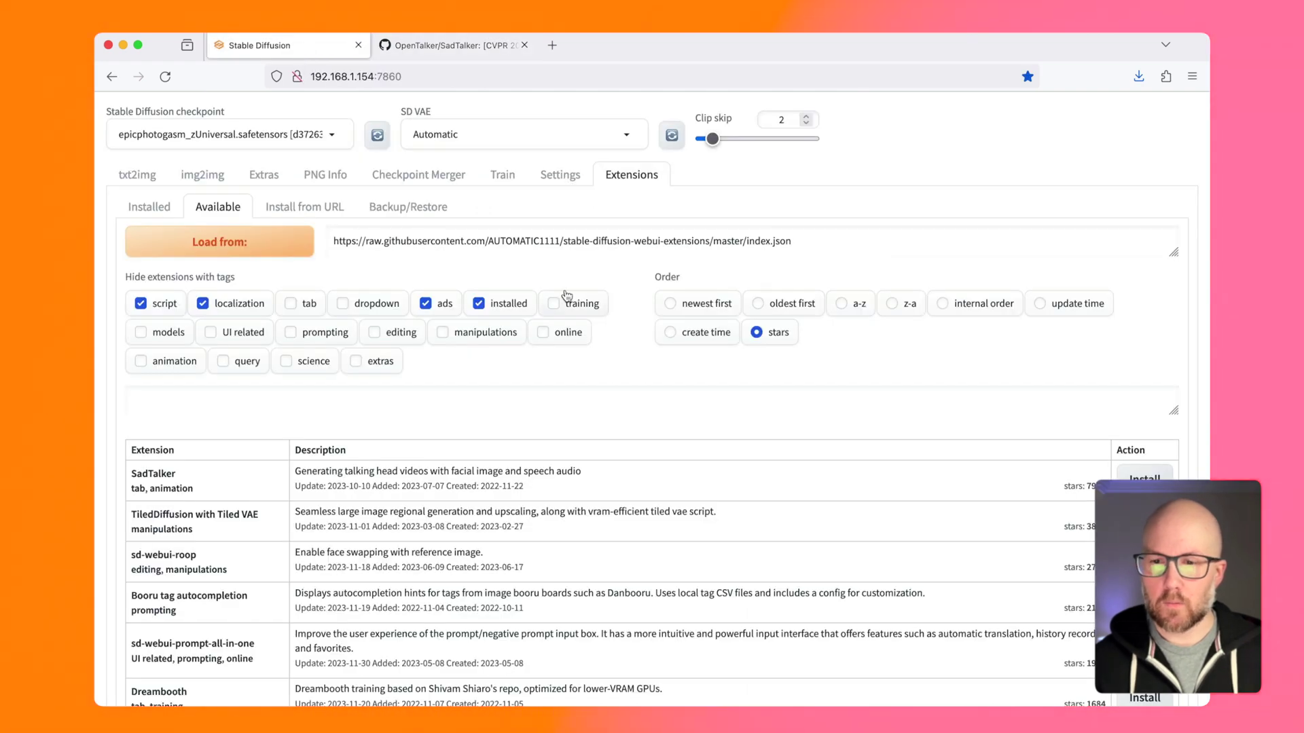